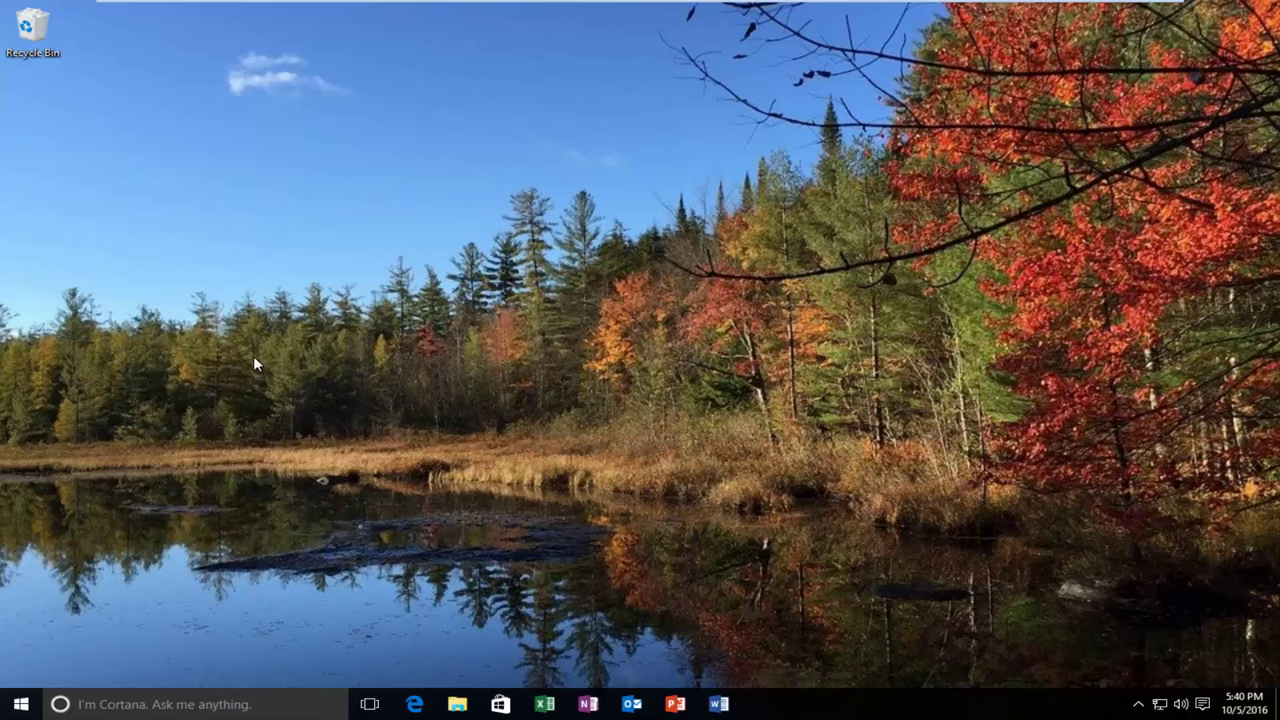
Step: Search the system for "devices" and open Devices and Printers
{"action": "left_click", "coordinate": [20, 704]}
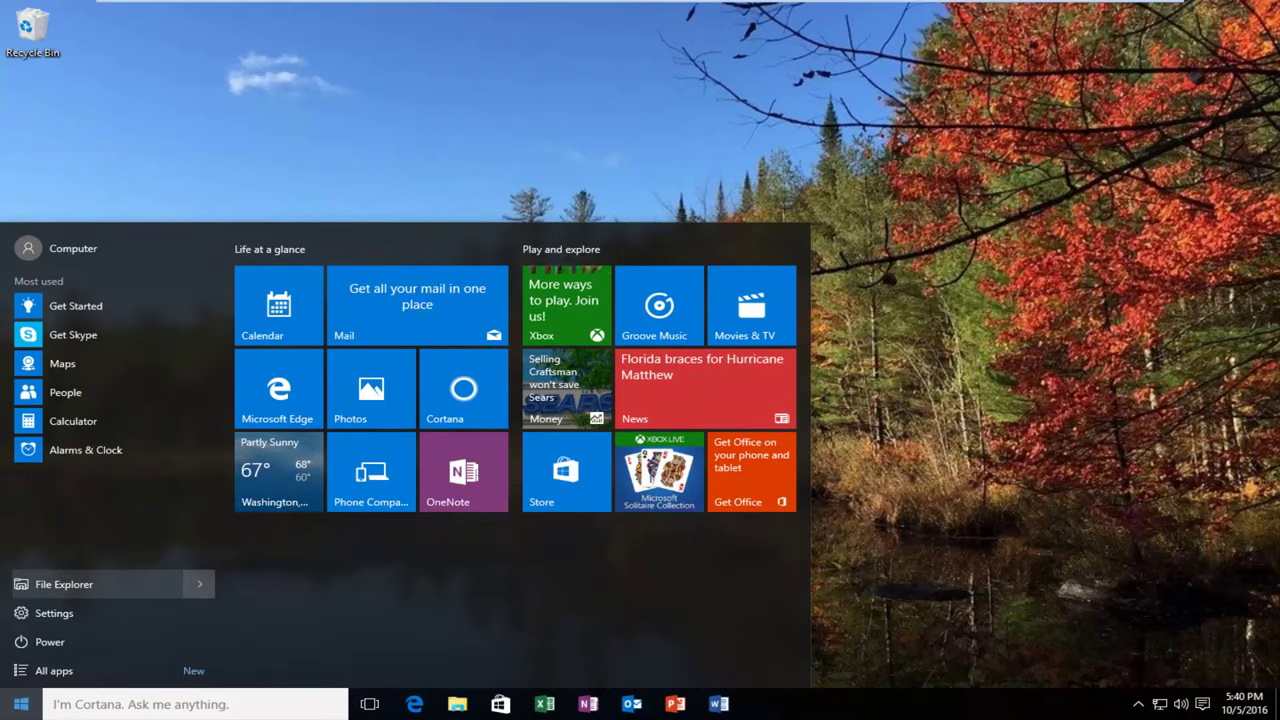
{"action": "type", "text": "device"}
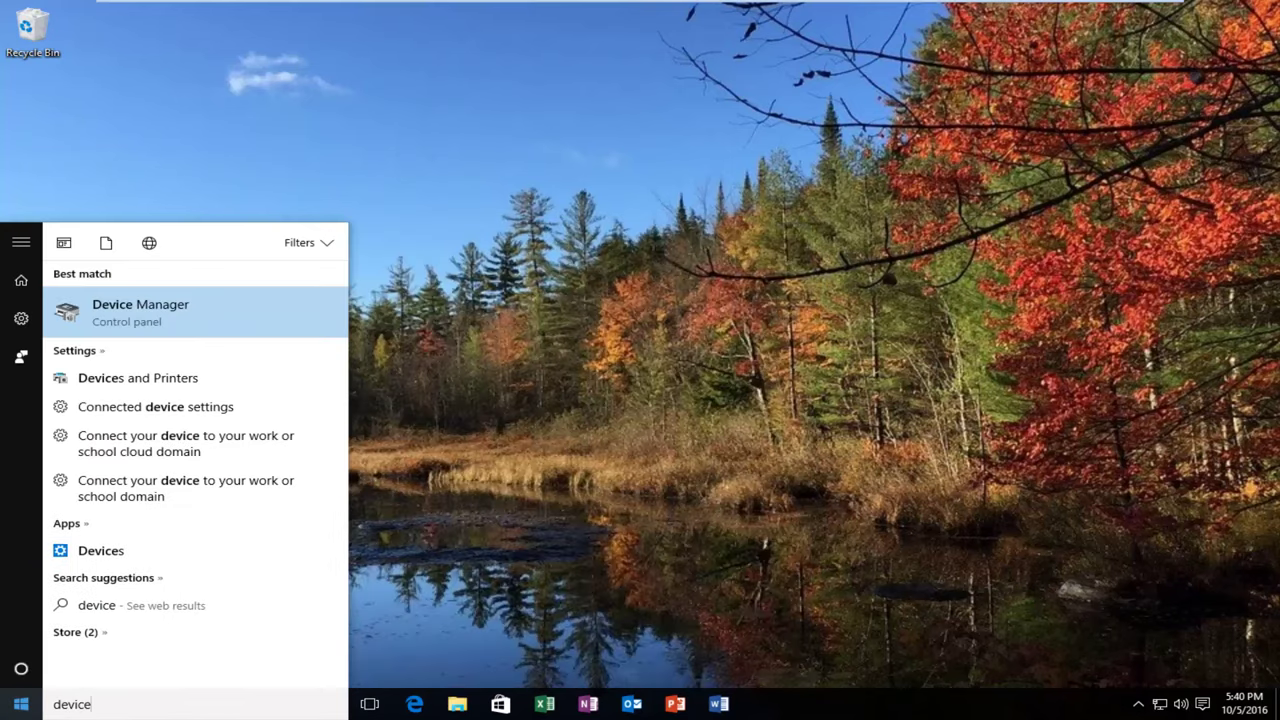
{"action": "type", "text": "s"}
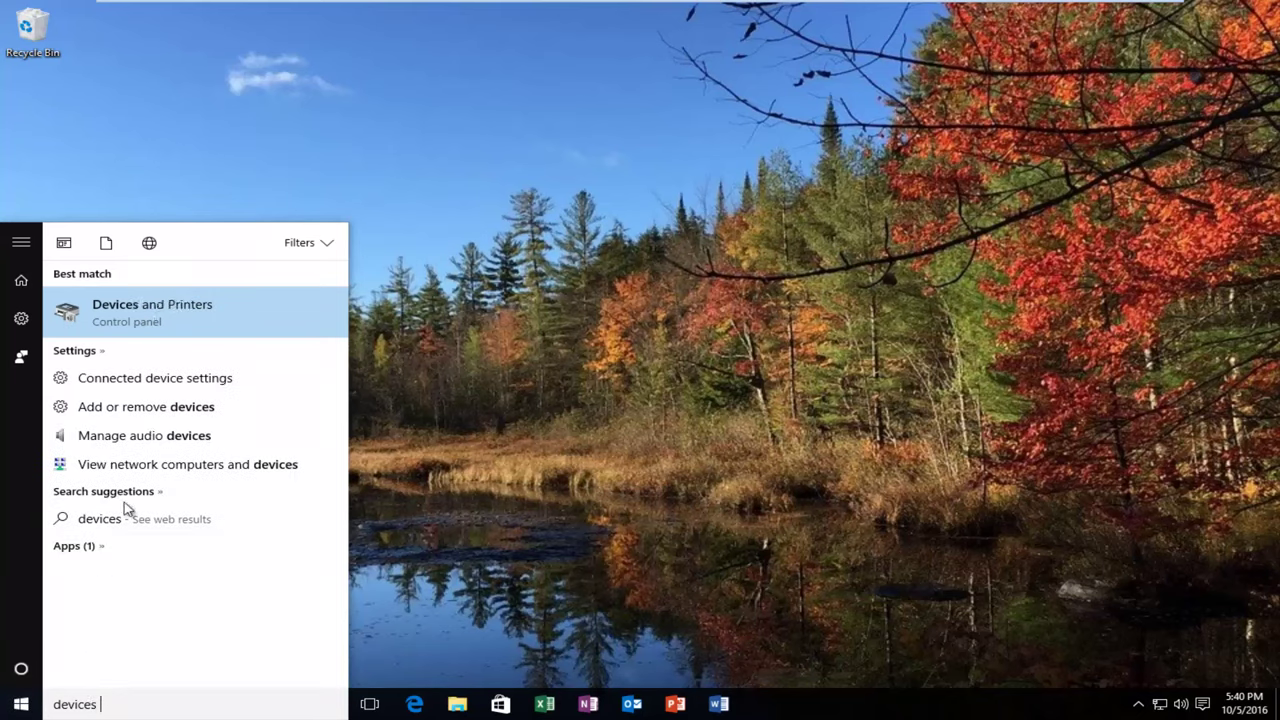
{"action": "left_click", "coordinate": [131, 322]}
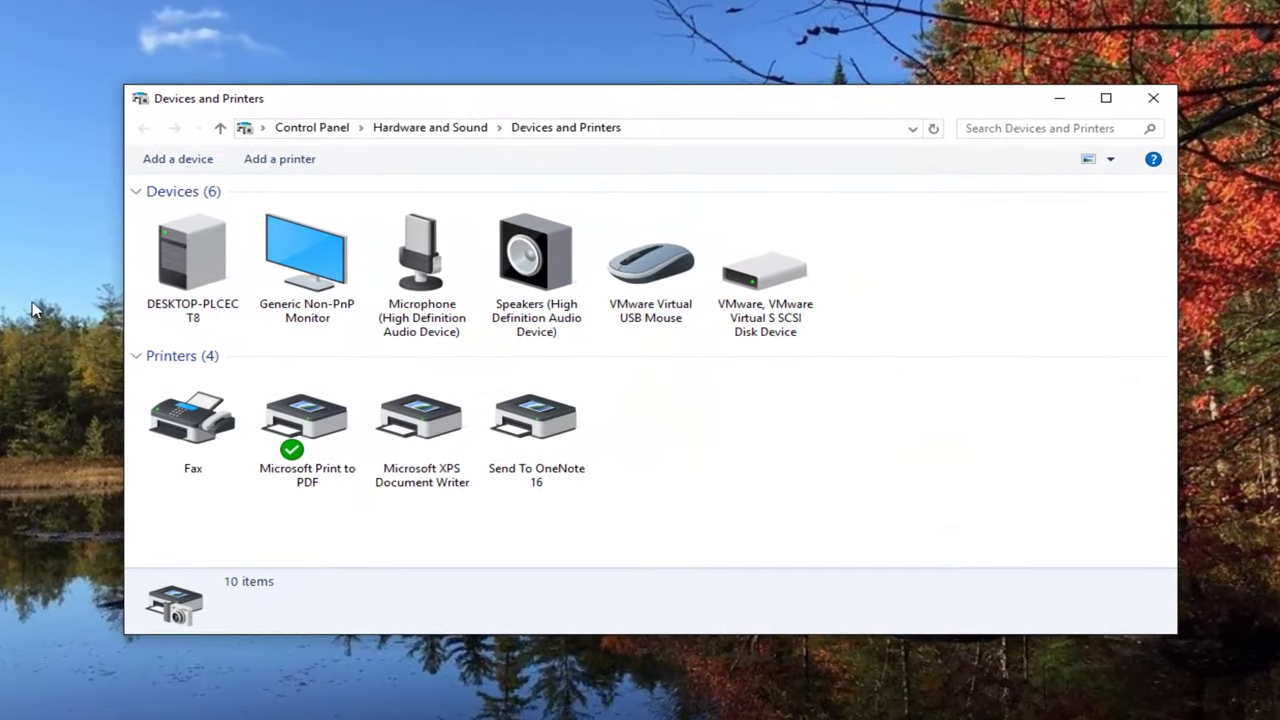
Step: Start adding an unlisted local printer with manual settings, using the existing port LPT1: (Printer Port)
{"action": "left_click", "coordinate": [270, 163]}
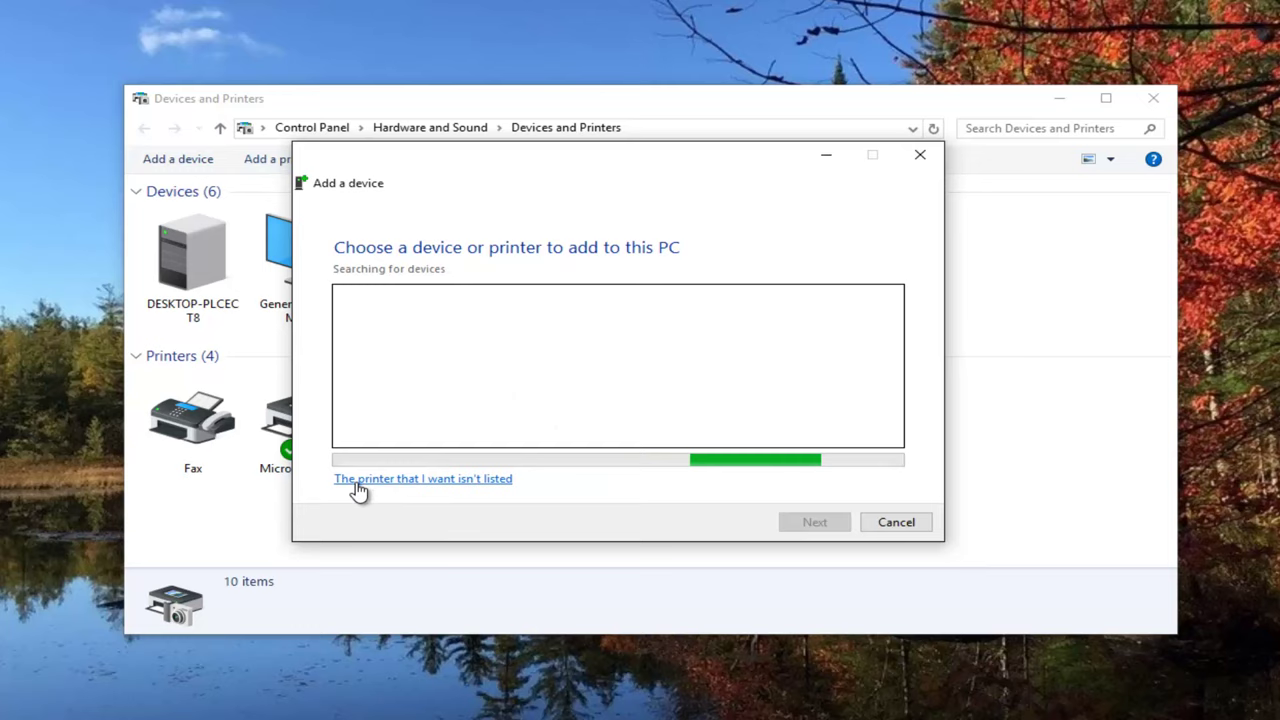
{"action": "left_click", "coordinate": [401, 481]}
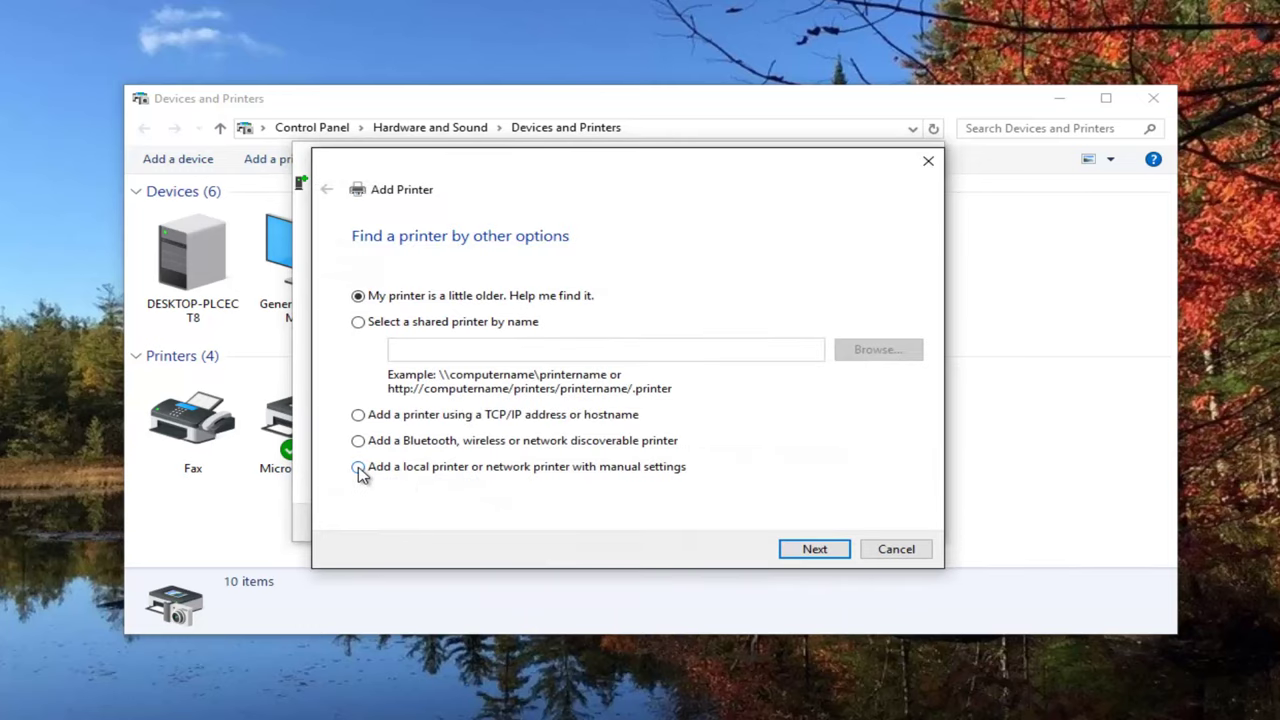
{"action": "left_click", "coordinate": [359, 468]}
{"action": "left_click", "coordinate": [814, 558]}
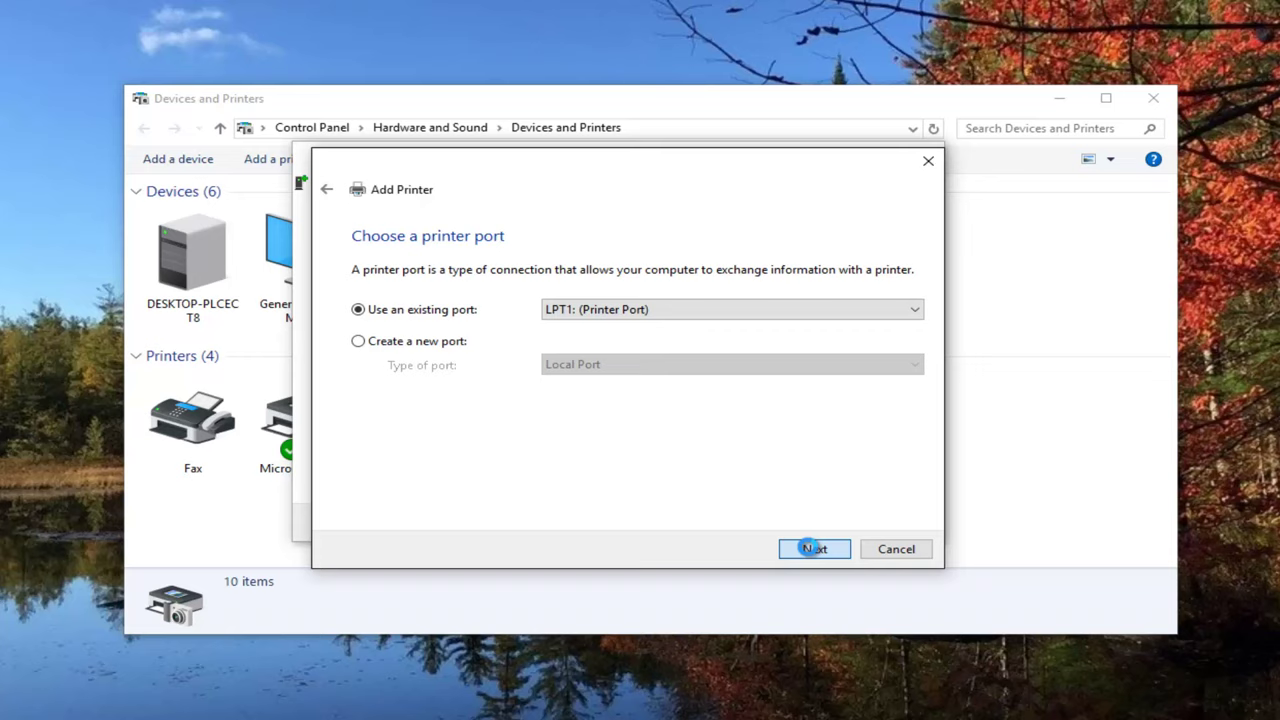
{"action": "left_click", "coordinate": [797, 548]}
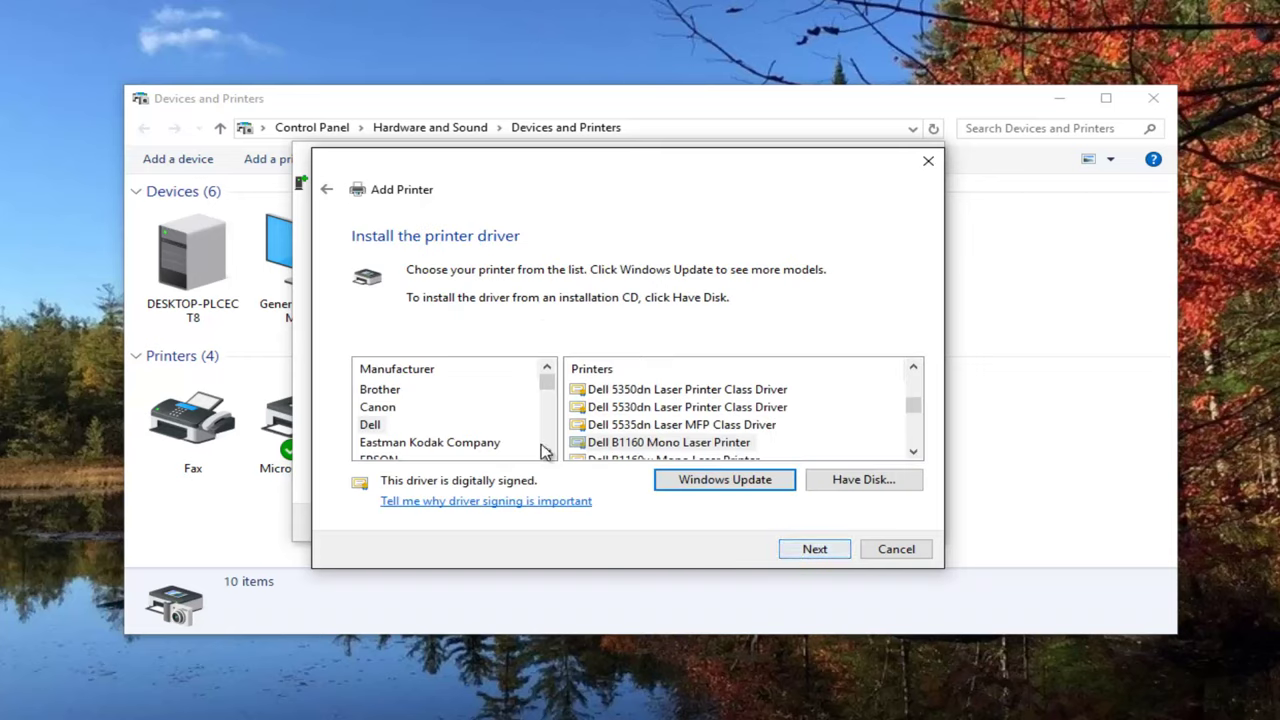
Step: Choose manufacturer HP and the HP LaserJet Enterprise 500 Color M551 PCL6 Class Driver as the printer driver
{"action": "left_click_drag", "start_coordinate": [549, 395], "coordinate": [549, 414]}
{"action": "left_click", "coordinate": [378, 392]}
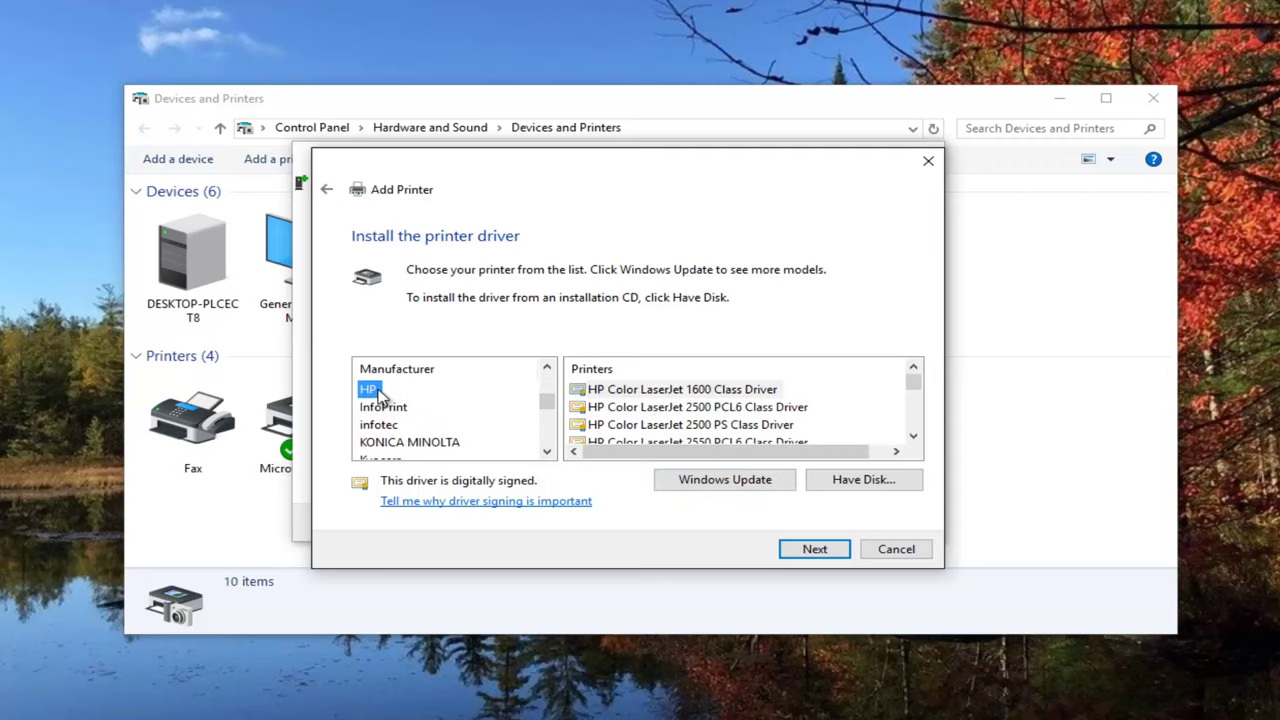
{"action": "left_click_drag", "start_coordinate": [914, 382], "coordinate": [916, 406]}
{"action": "left_click", "coordinate": [668, 411]}
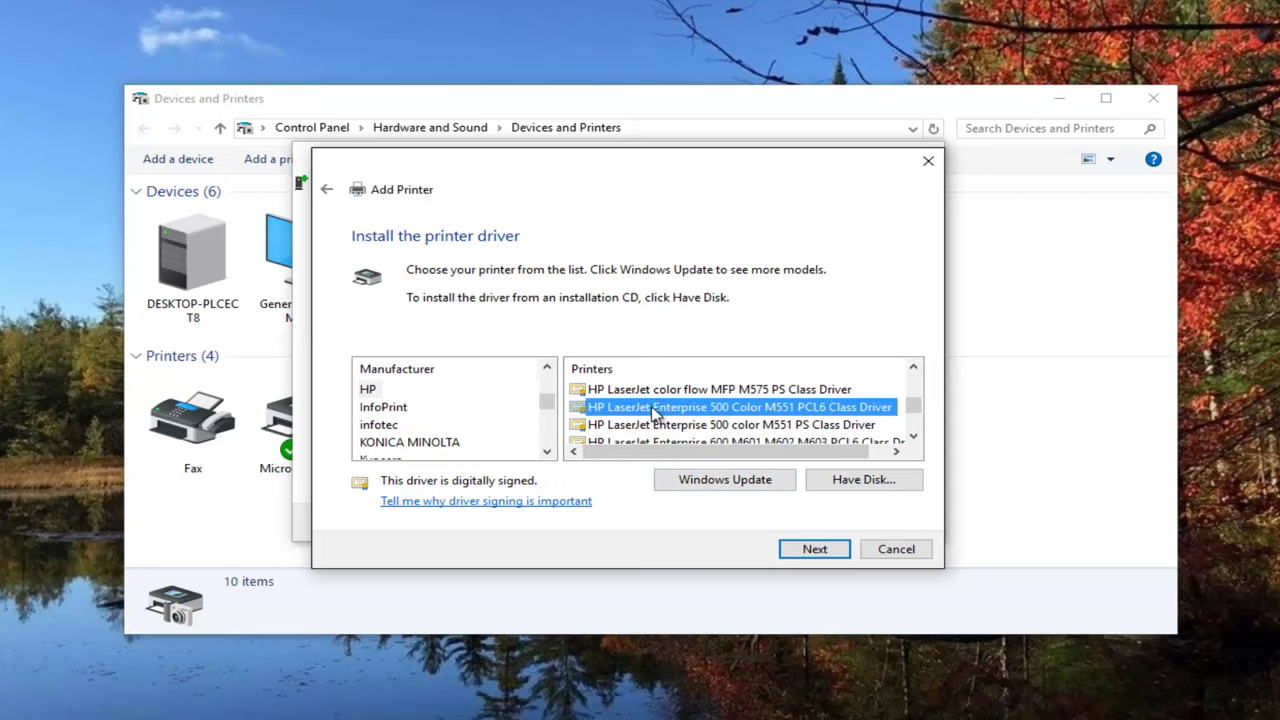
{"action": "left_click", "coordinate": [800, 554]}
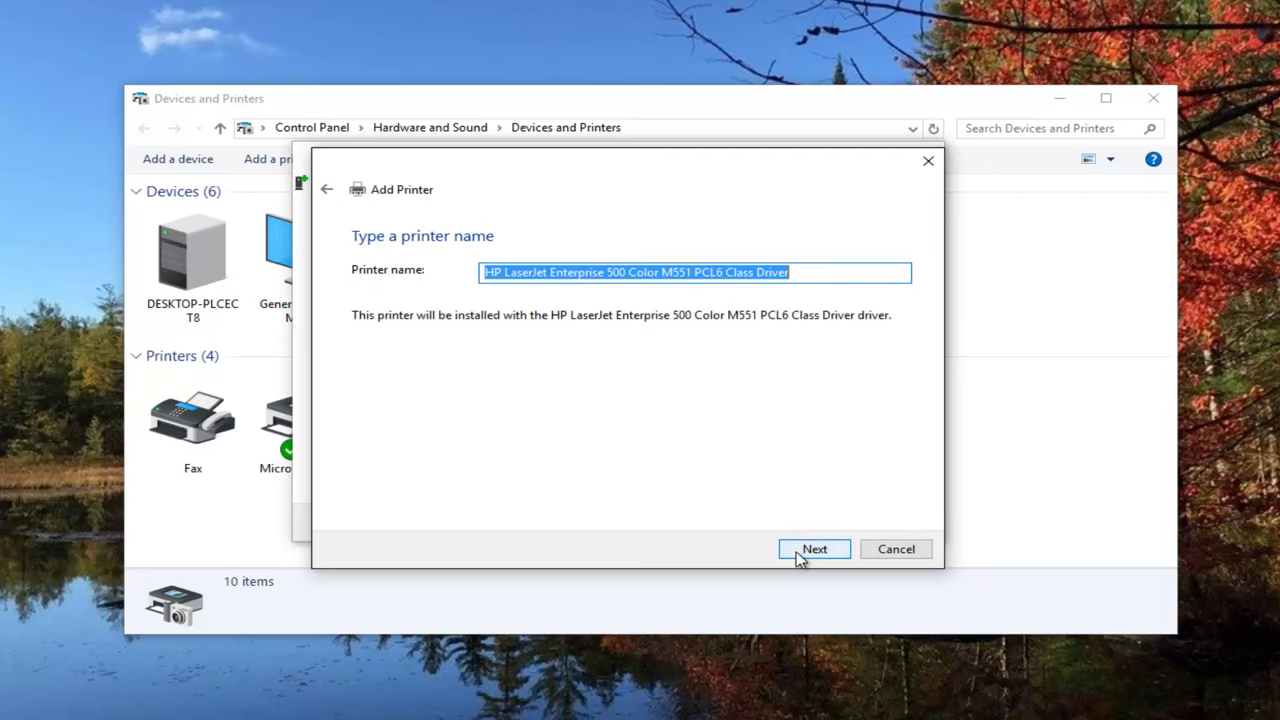
Step: Keep the suggested printer name and finish adding the printer without printing a test page
{"action": "left_click", "coordinate": [563, 279]}
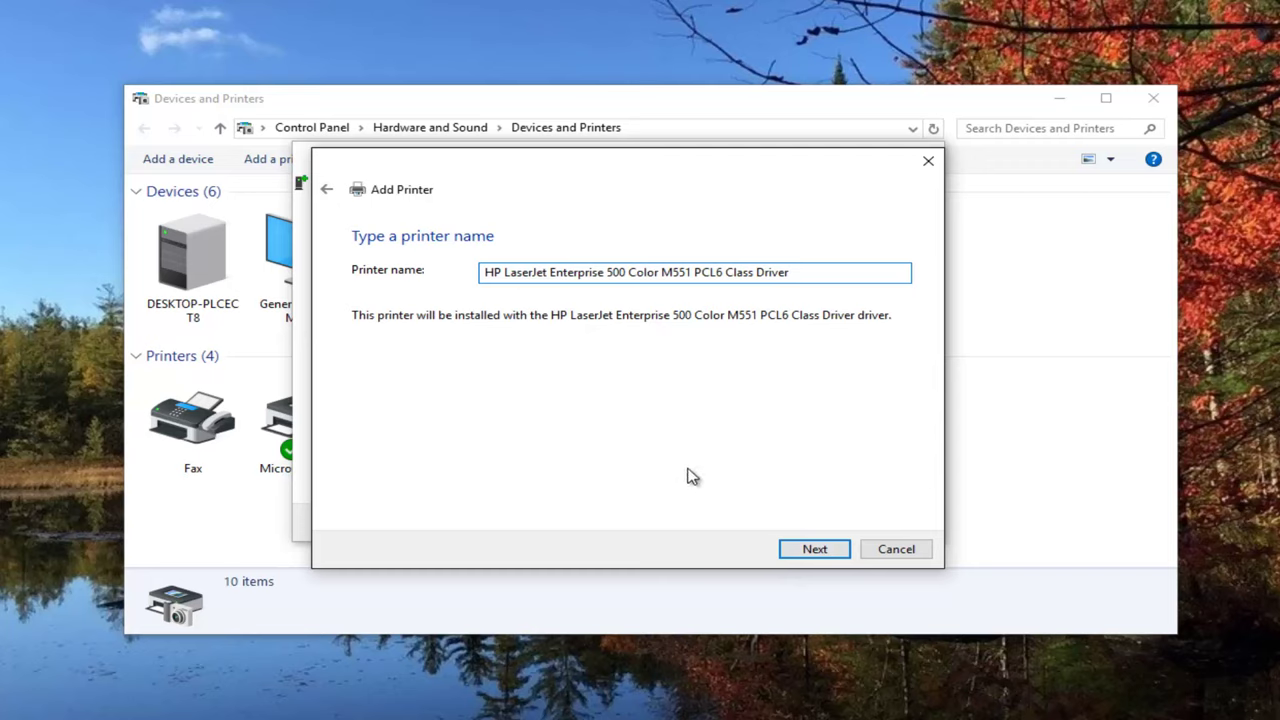
{"action": "left_click", "coordinate": [800, 551]}
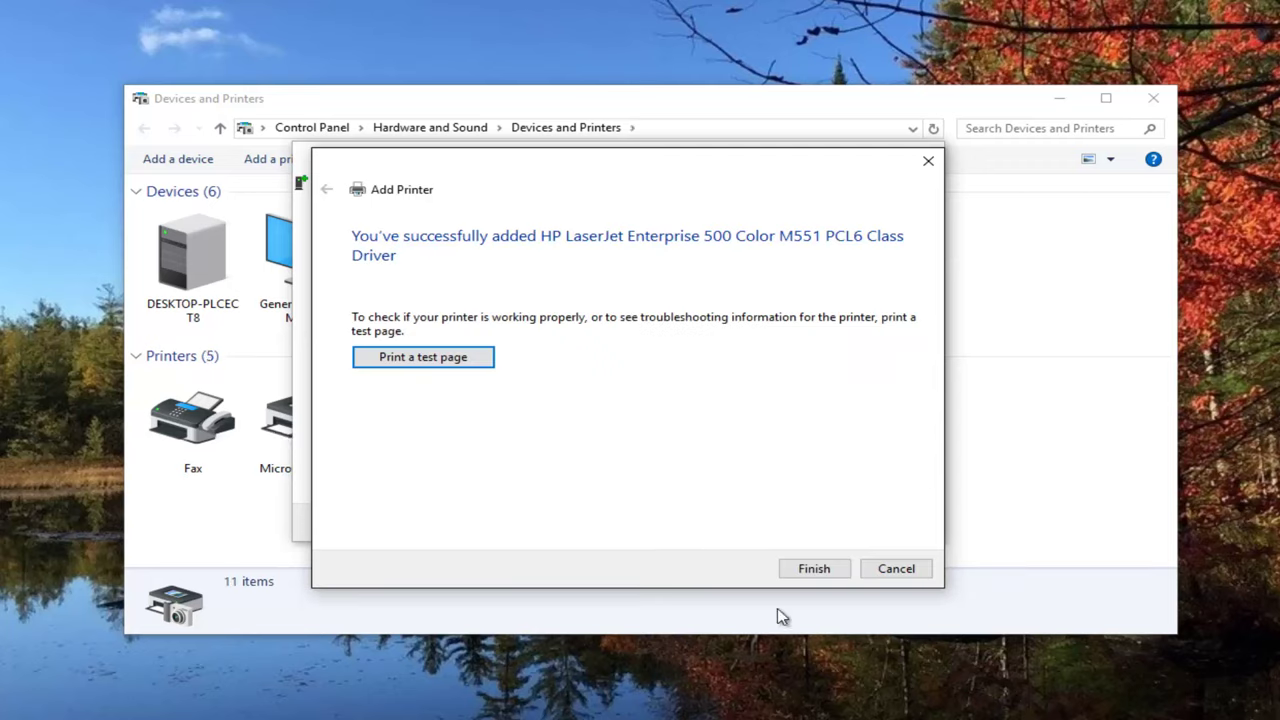
{"action": "left_click", "coordinate": [818, 569]}
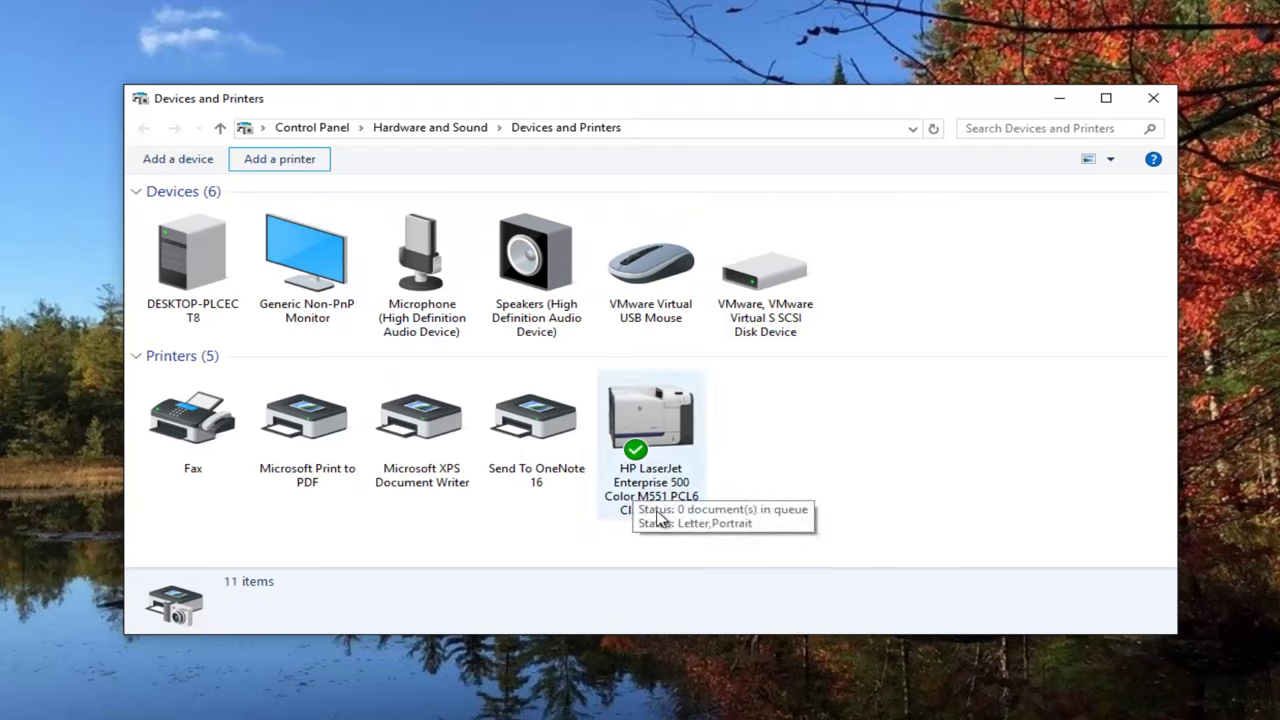
Step: Open the printer properties of the new HP LaserJet and tick the TPVM: port as its printing port
{"action": "right_click", "coordinate": [655, 437]}
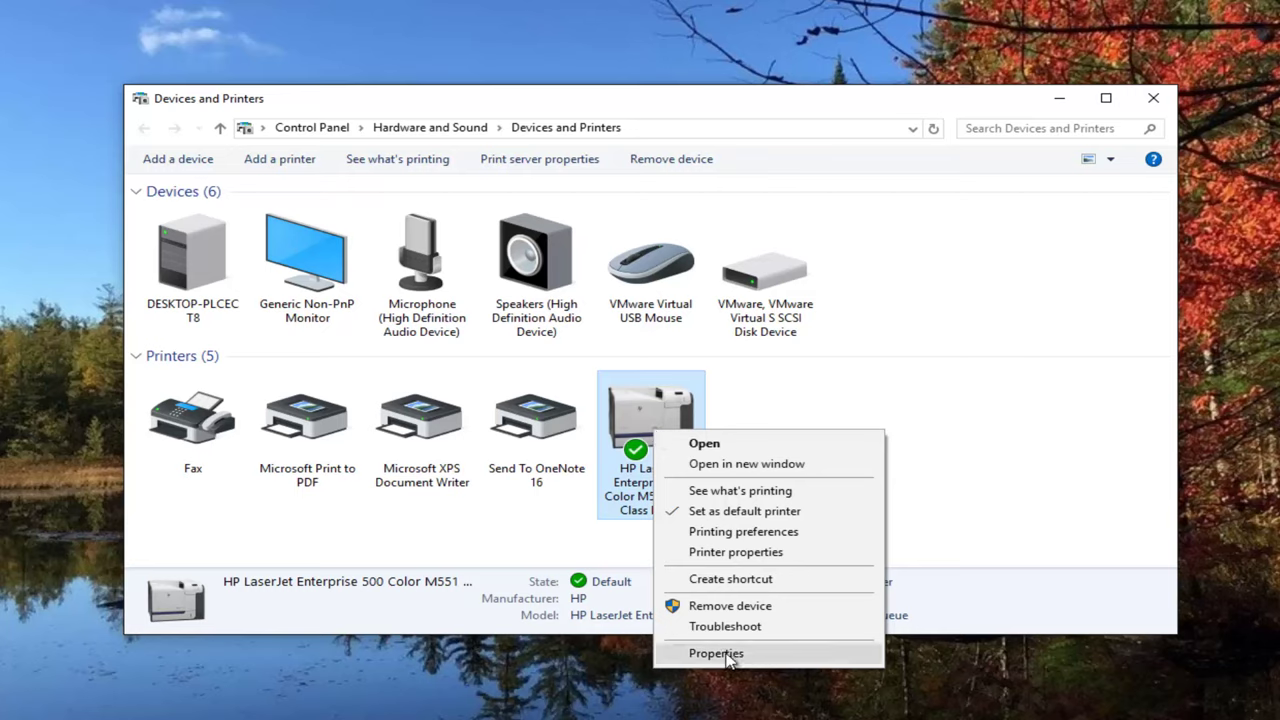
{"action": "left_click", "coordinate": [719, 556]}
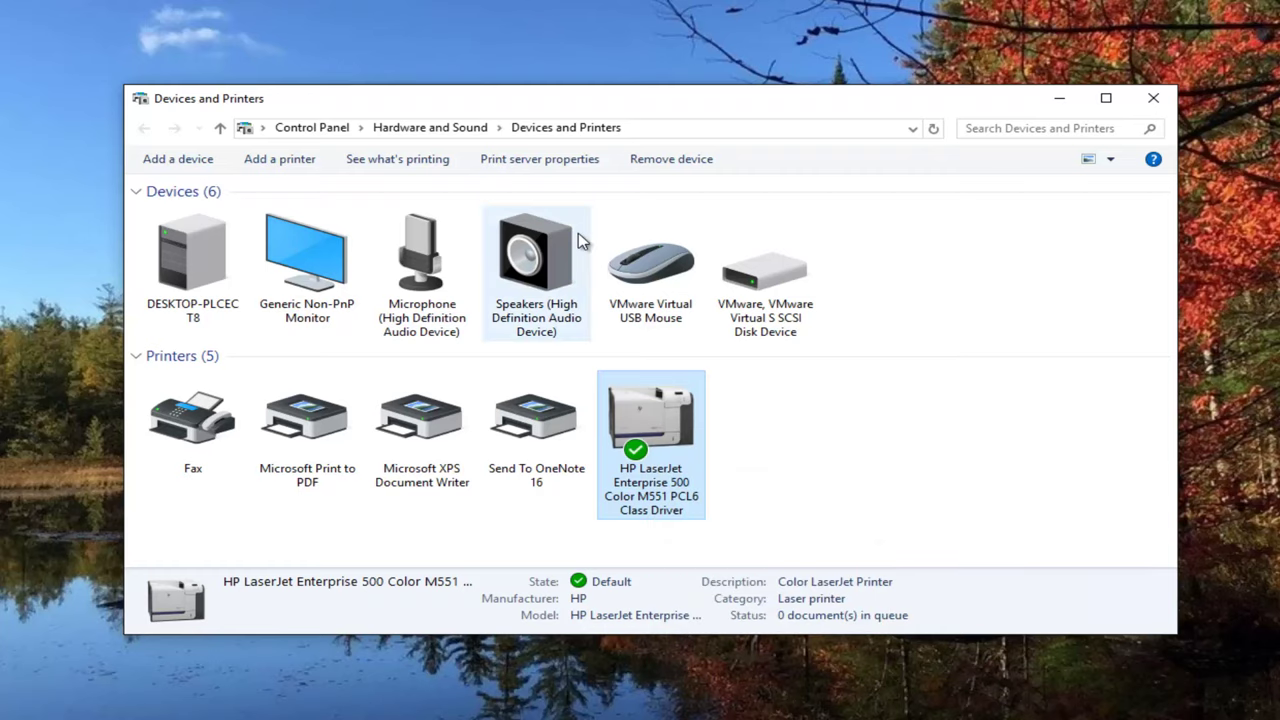
{"action": "left_click_drag", "start_coordinate": [880, 255], "coordinate": [575, 135]}
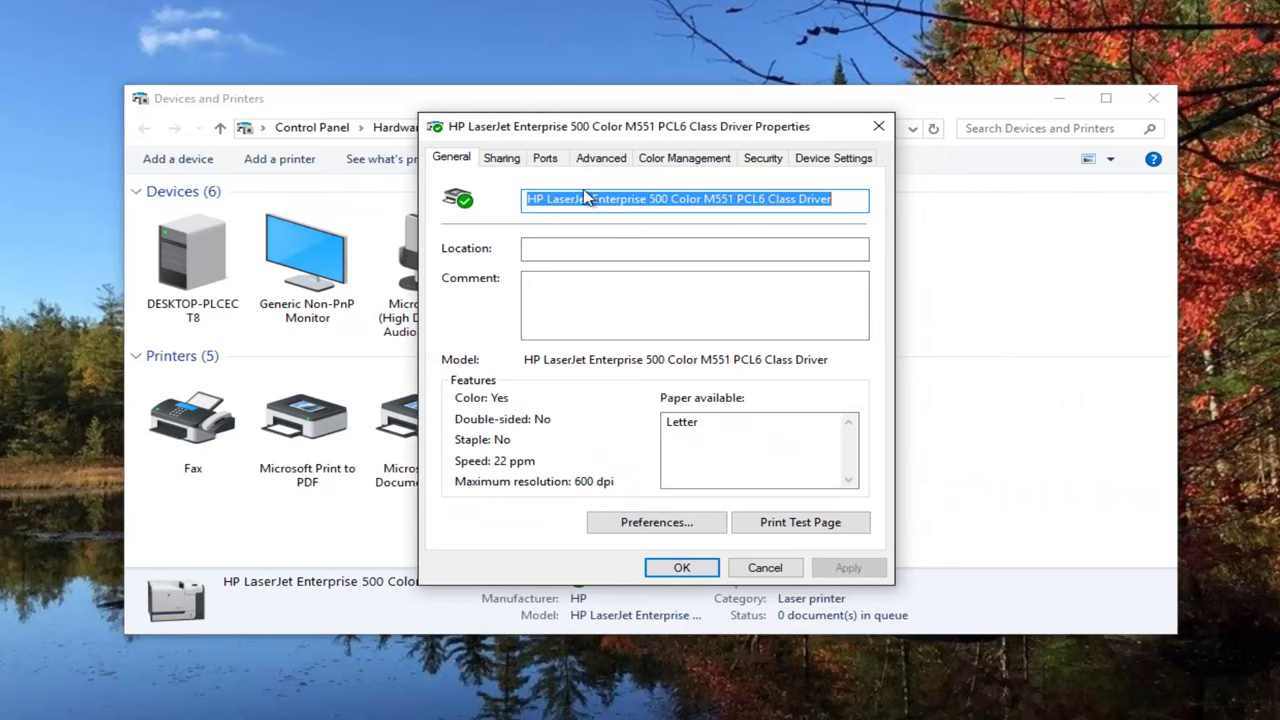
{"action": "left_click", "coordinate": [550, 160]}
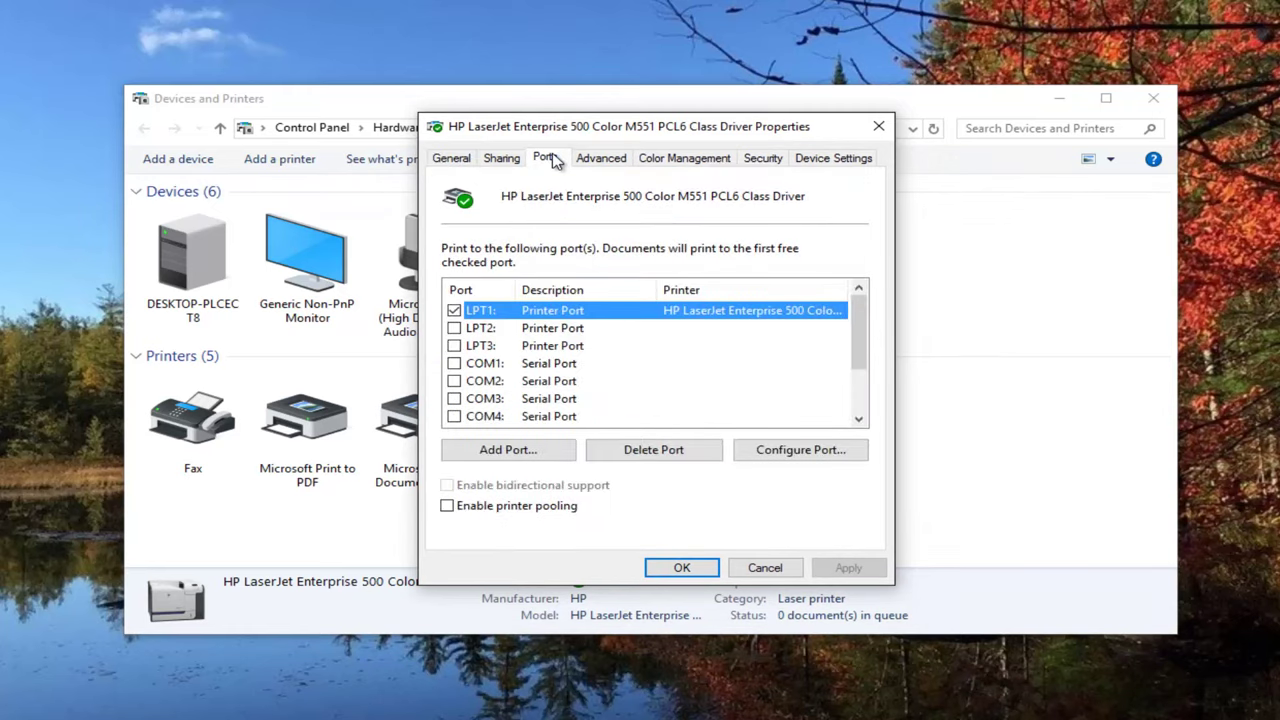
{"action": "left_click", "coordinate": [856, 368]}
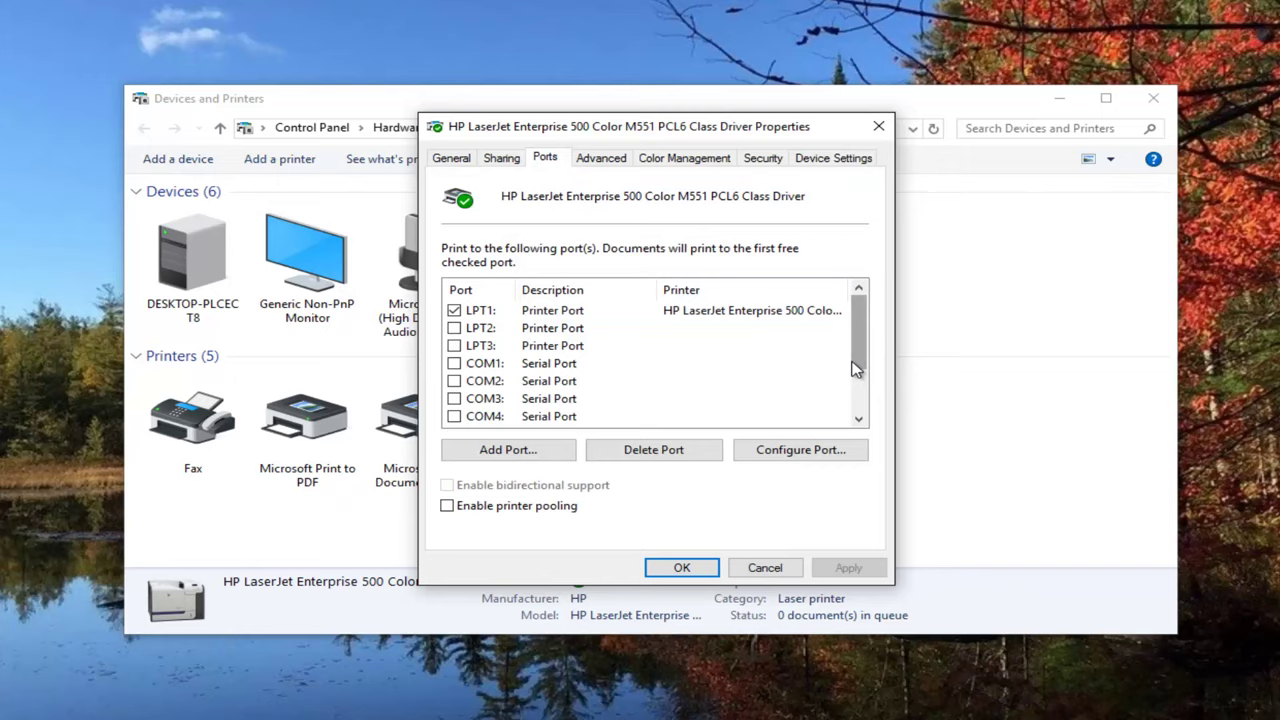
{"action": "left_click_drag", "start_coordinate": [855, 340], "coordinate": [857, 375]}
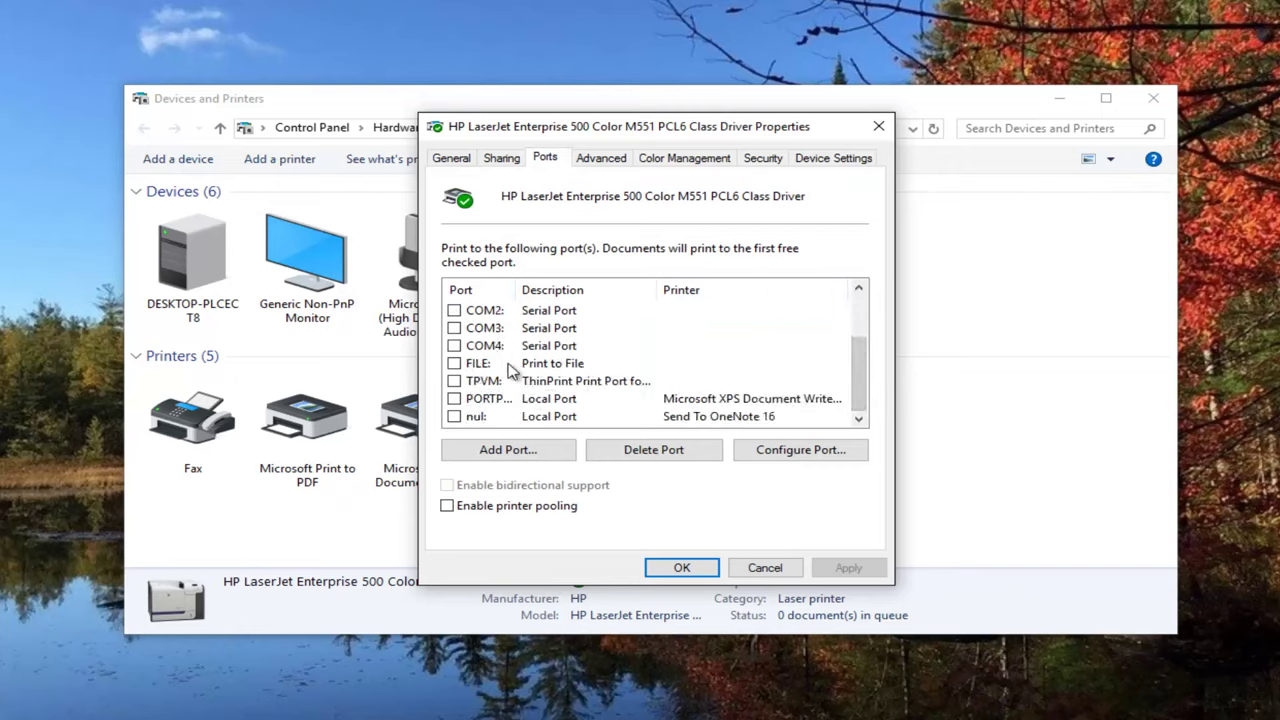
{"action": "left_click", "coordinate": [455, 382]}
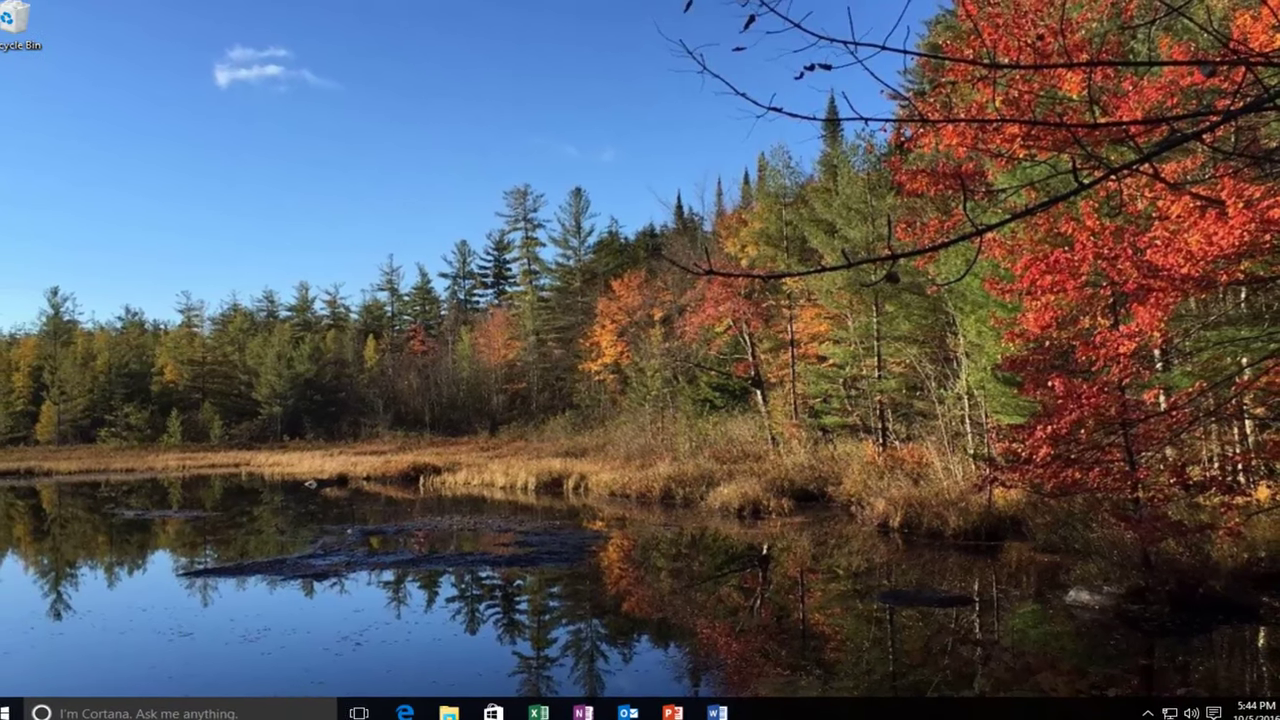
Step: Search the system for Computer Management and open it
{"action": "key", "text": "super"}
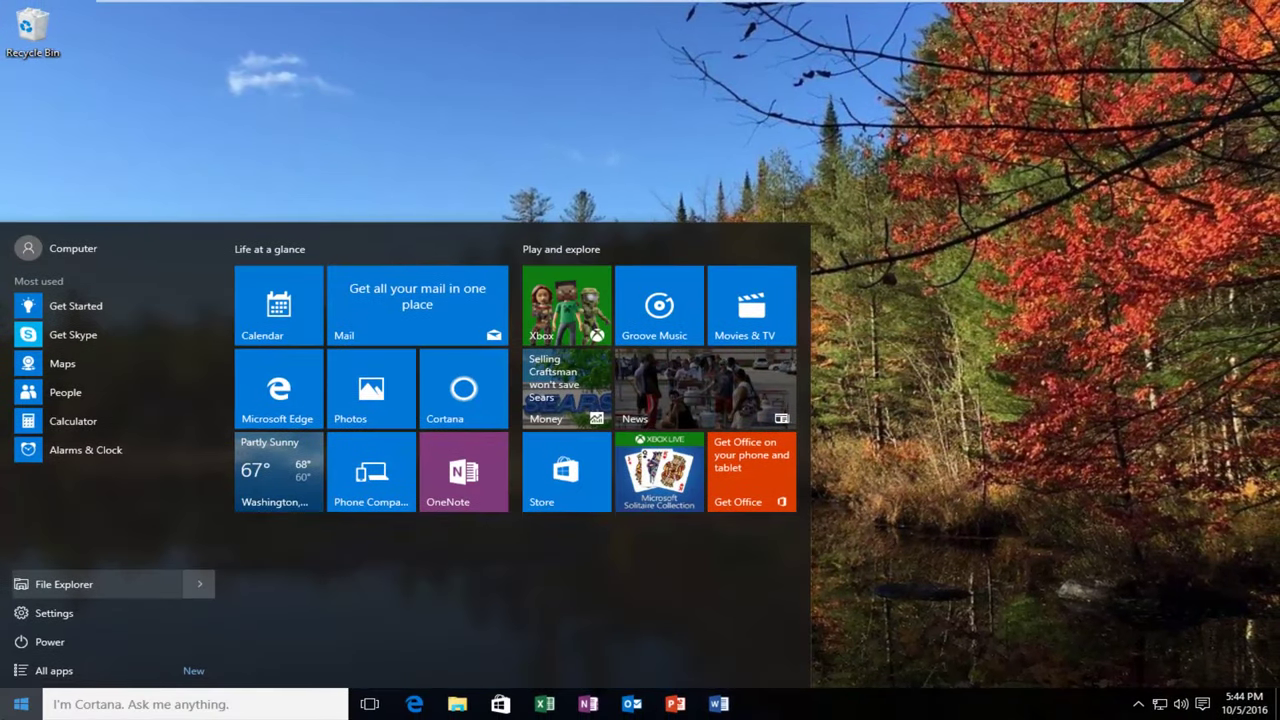
{"action": "type", "text": "computer"}
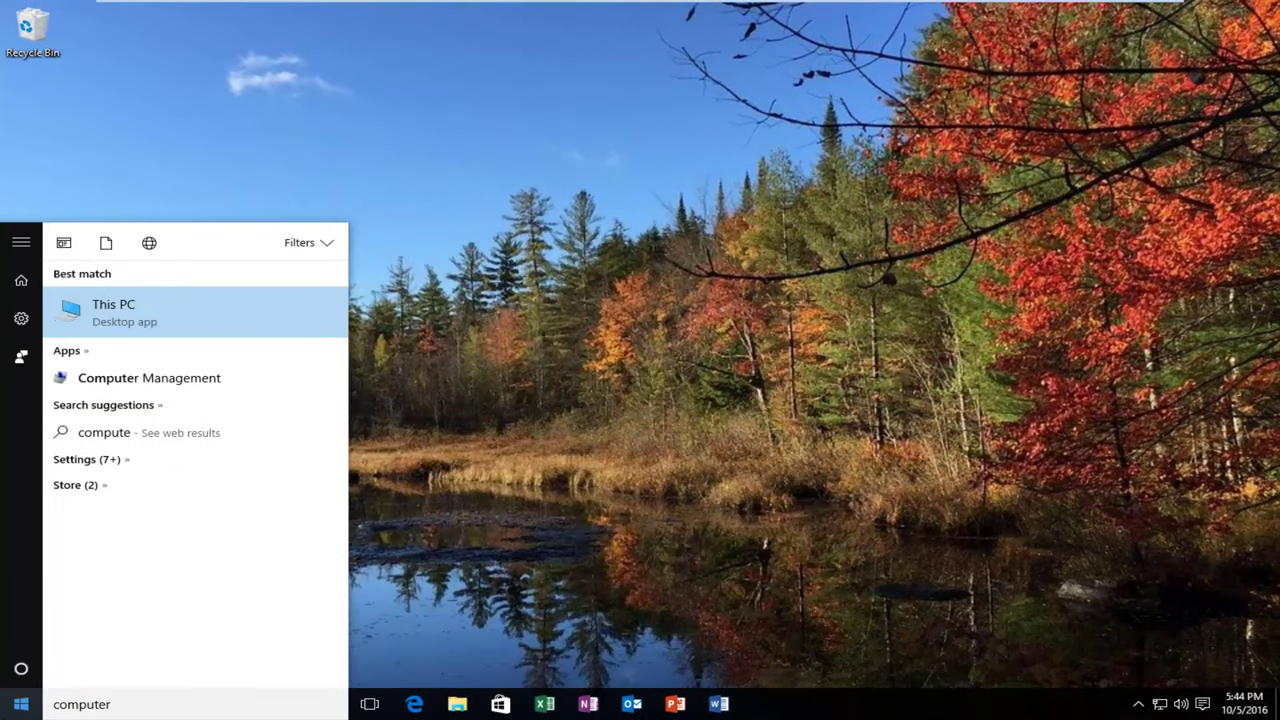
{"action": "type", "text": " ,amag"}
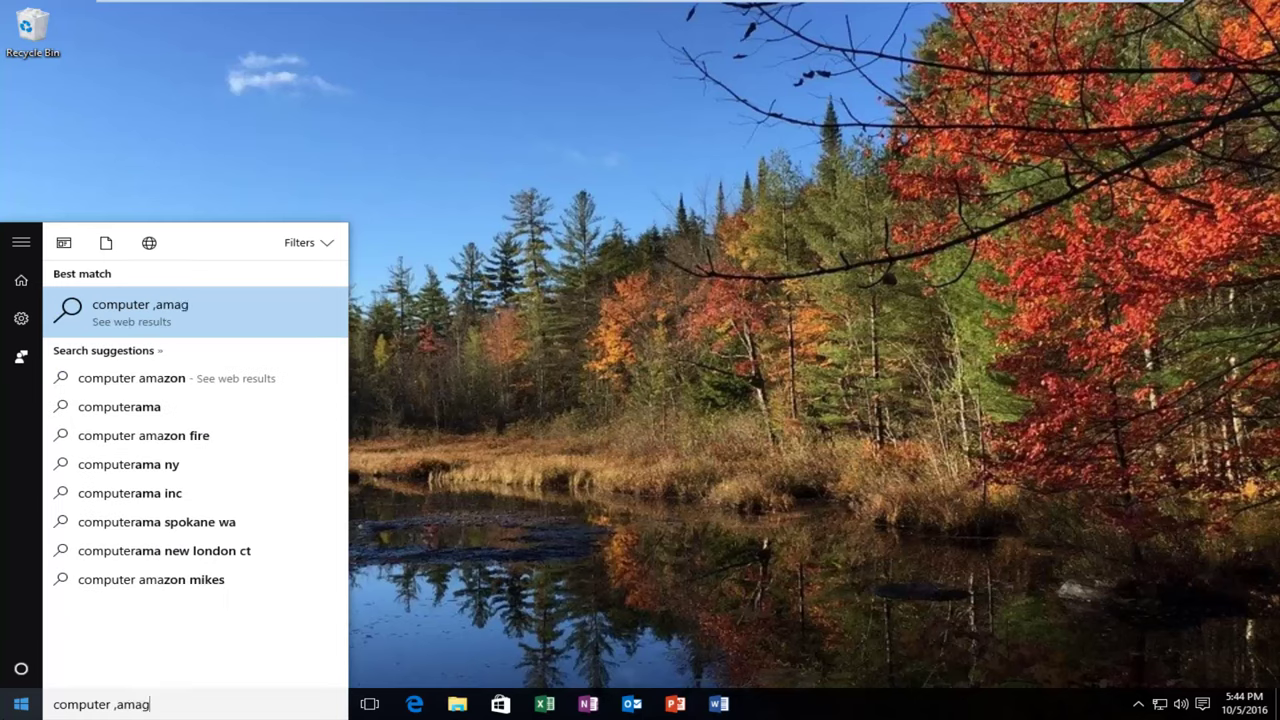
{"action": "key", "text": "BackSpace"}
{"action": "key", "text": "BackSpace"}
{"action": "key", "text": "BackSpace"}
{"action": "key", "text": "BackSpace"}
{"action": "key", "text": "BackSpace"}
{"action": "key", "text": "BackSpace"}
{"action": "type", "text": "manae"}
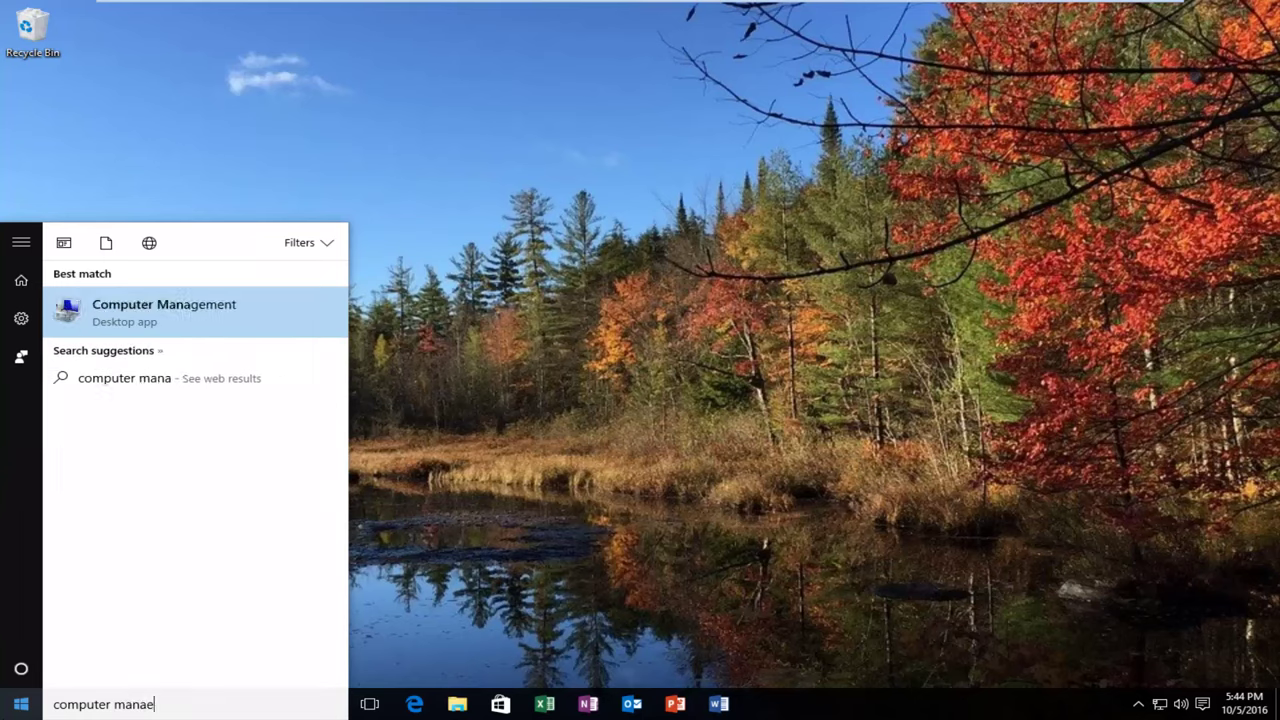
{"action": "type", "text": "men"}
{"action": "left_click", "coordinate": [196, 328]}
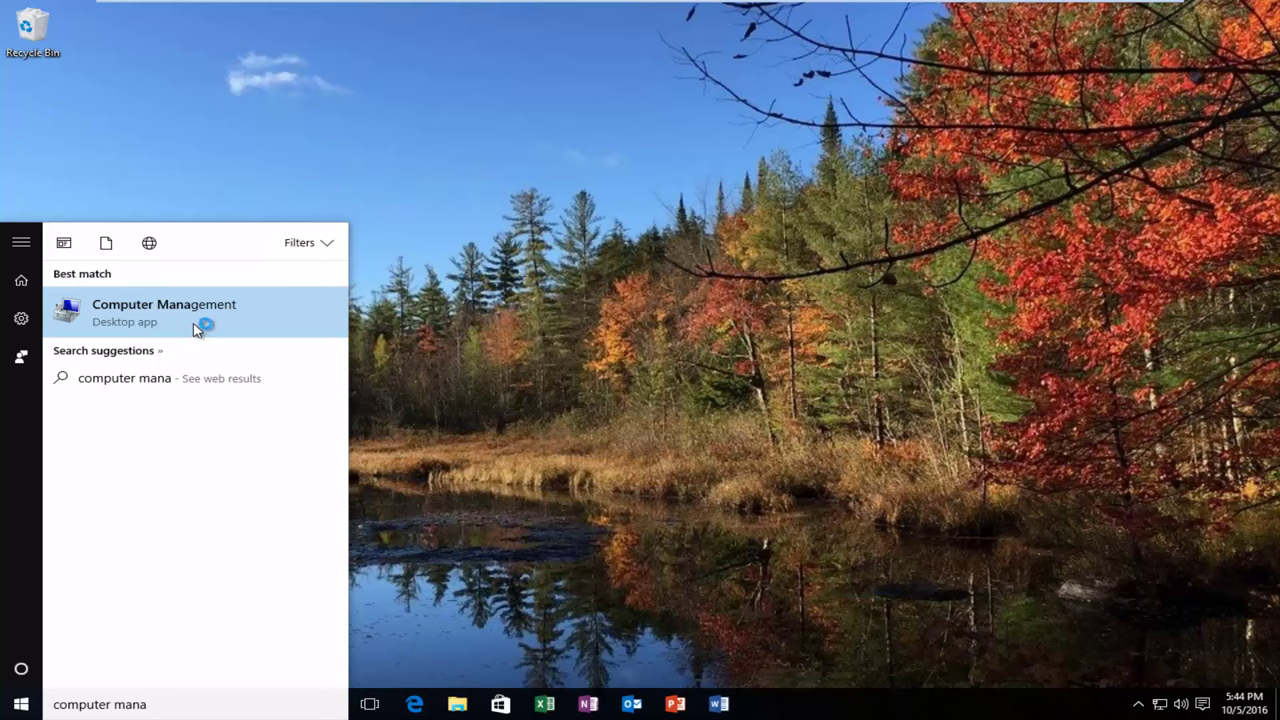
{"action": "left_click", "coordinate": [196, 330]}
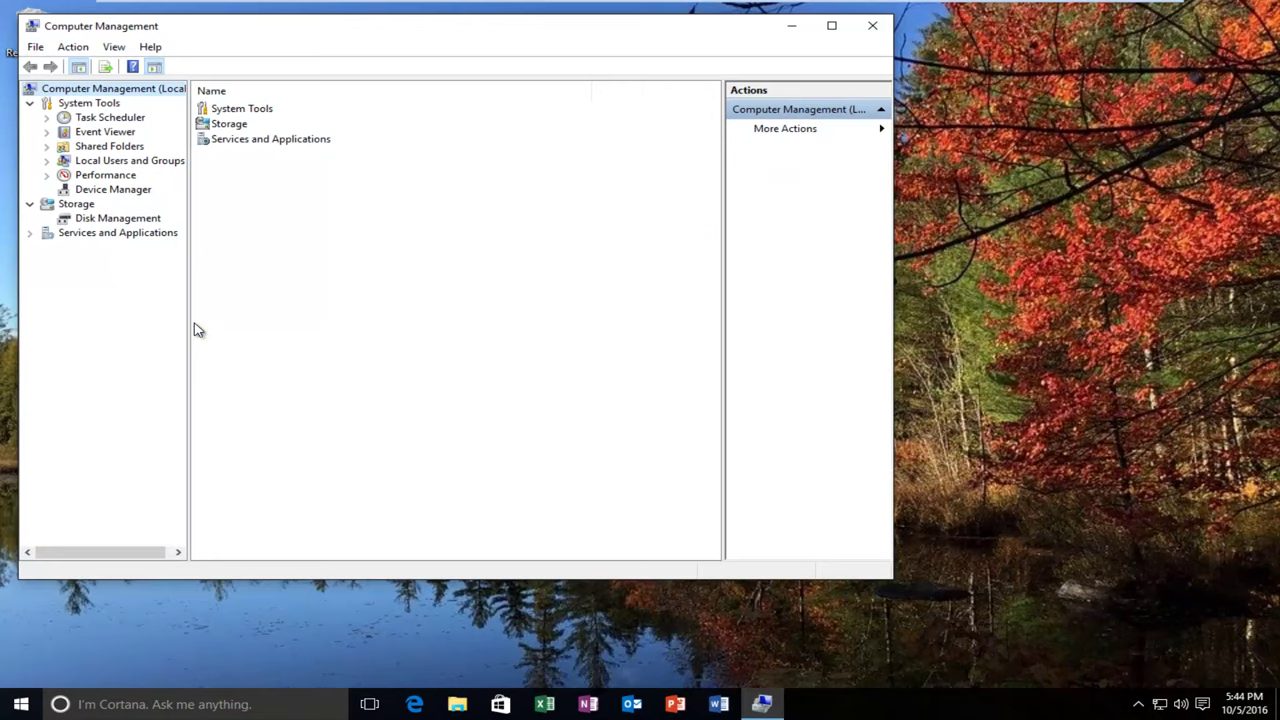
Step: Show Device Manager in Computer Management and expand the Network adapters category
{"action": "left_click_drag", "start_coordinate": [285, 14], "coordinate": [603, 81]}
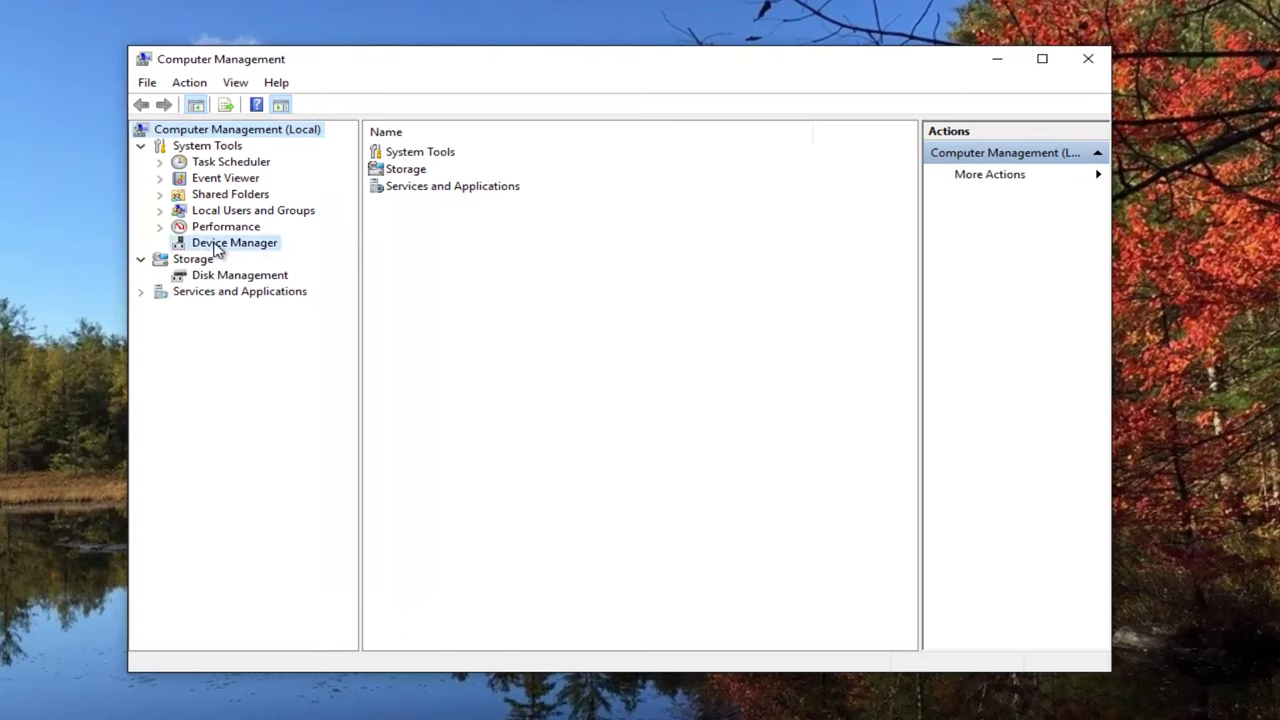
{"action": "left_click", "coordinate": [214, 245]}
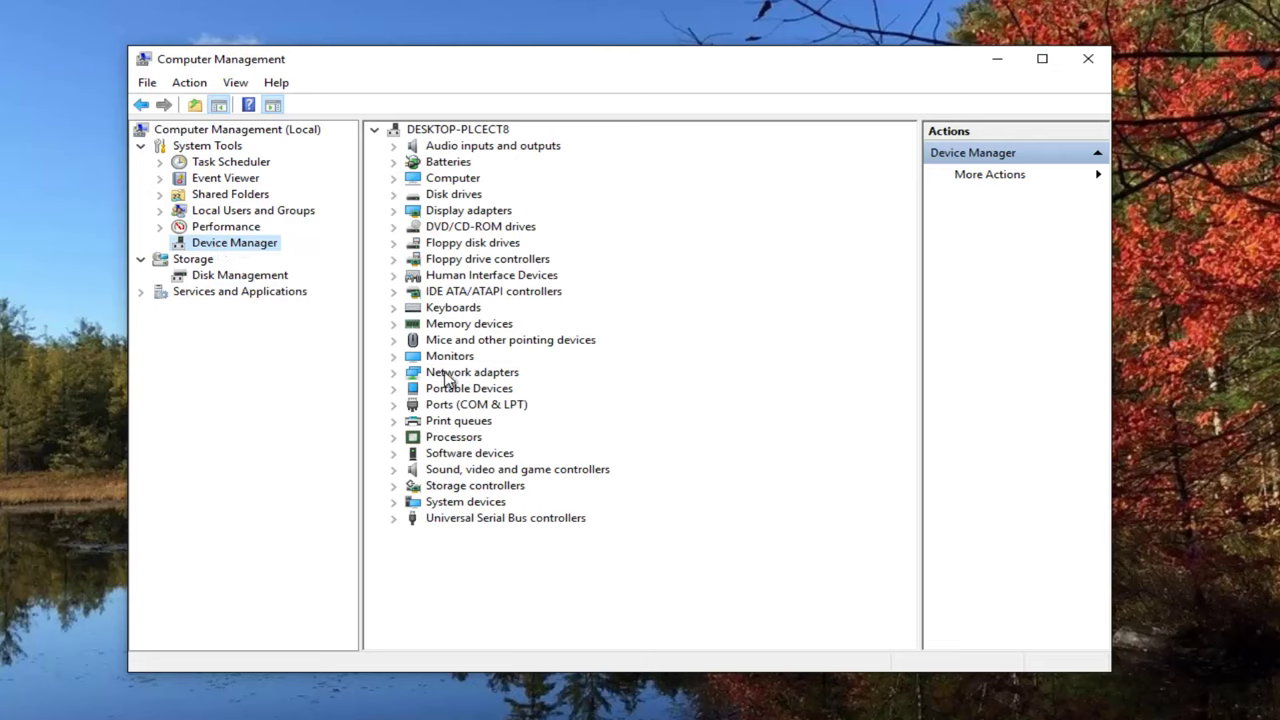
{"action": "left_click", "coordinate": [393, 372]}
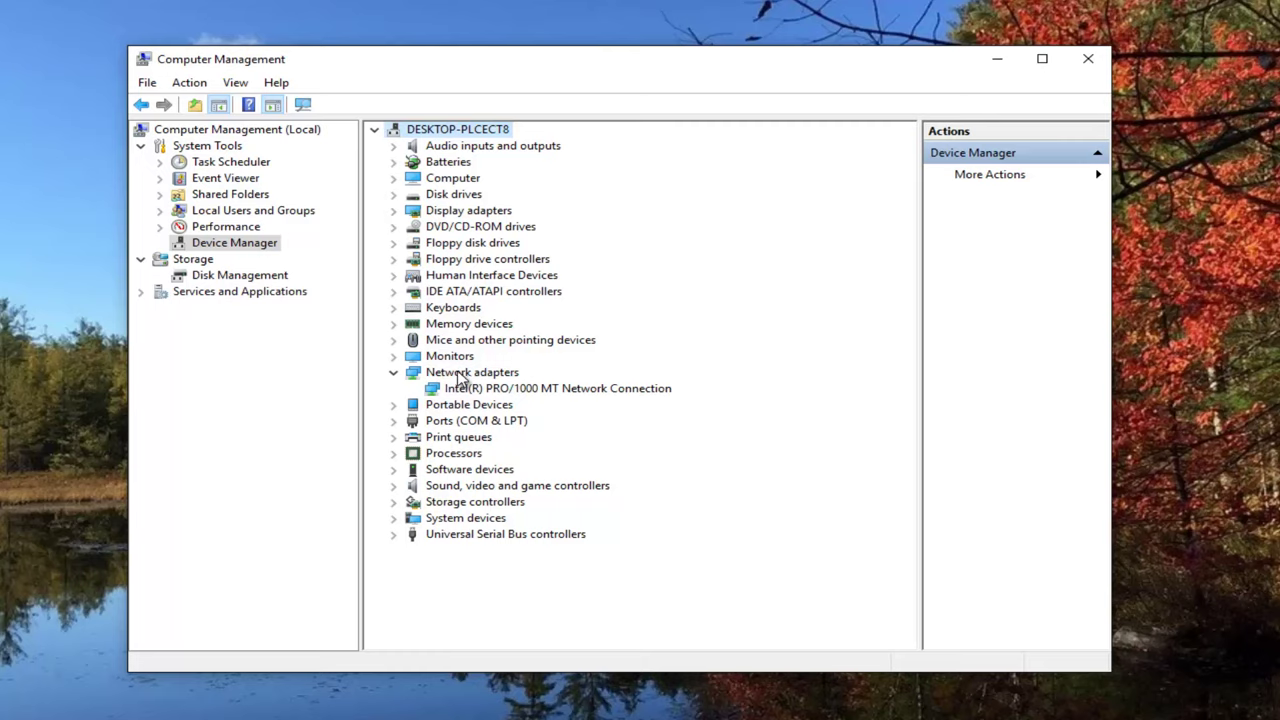
Step: Update the Intel(R) PRO/1000 MT Network Connection driver manually from the computer's list of compatible drivers, and close Computer Management
{"action": "right_click", "coordinate": [463, 392]}
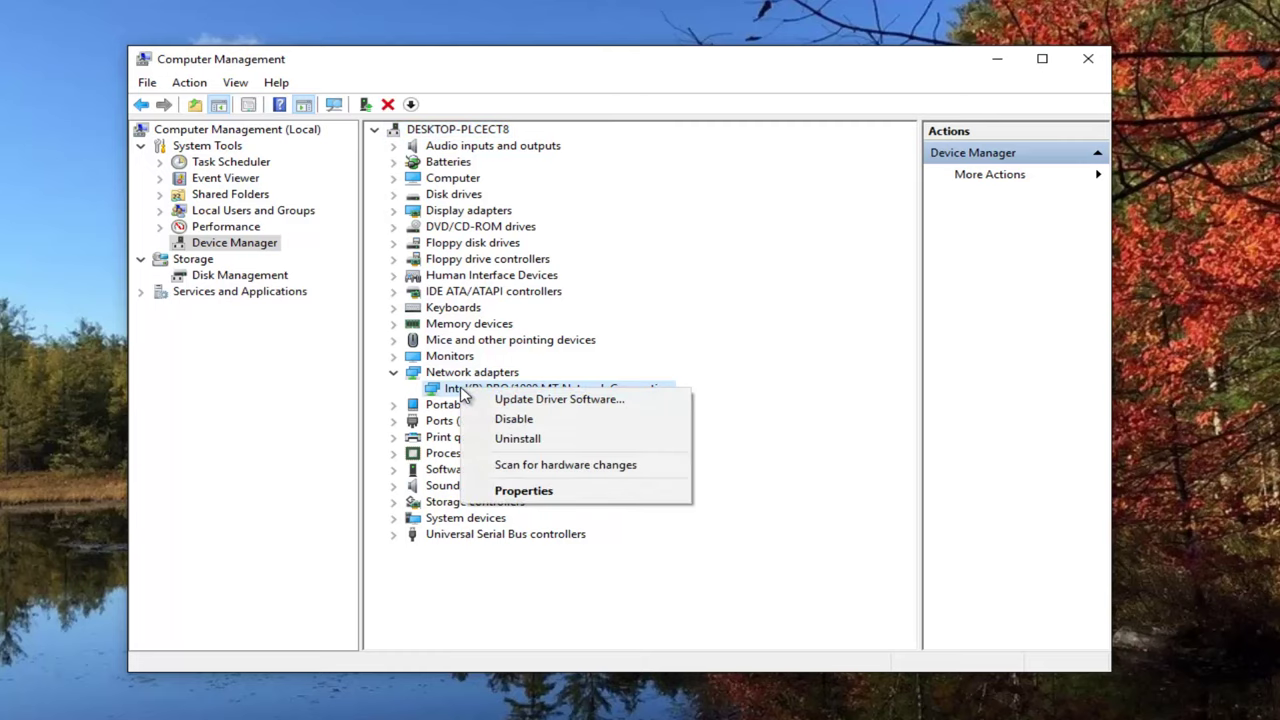
{"action": "left_click", "coordinate": [490, 399]}
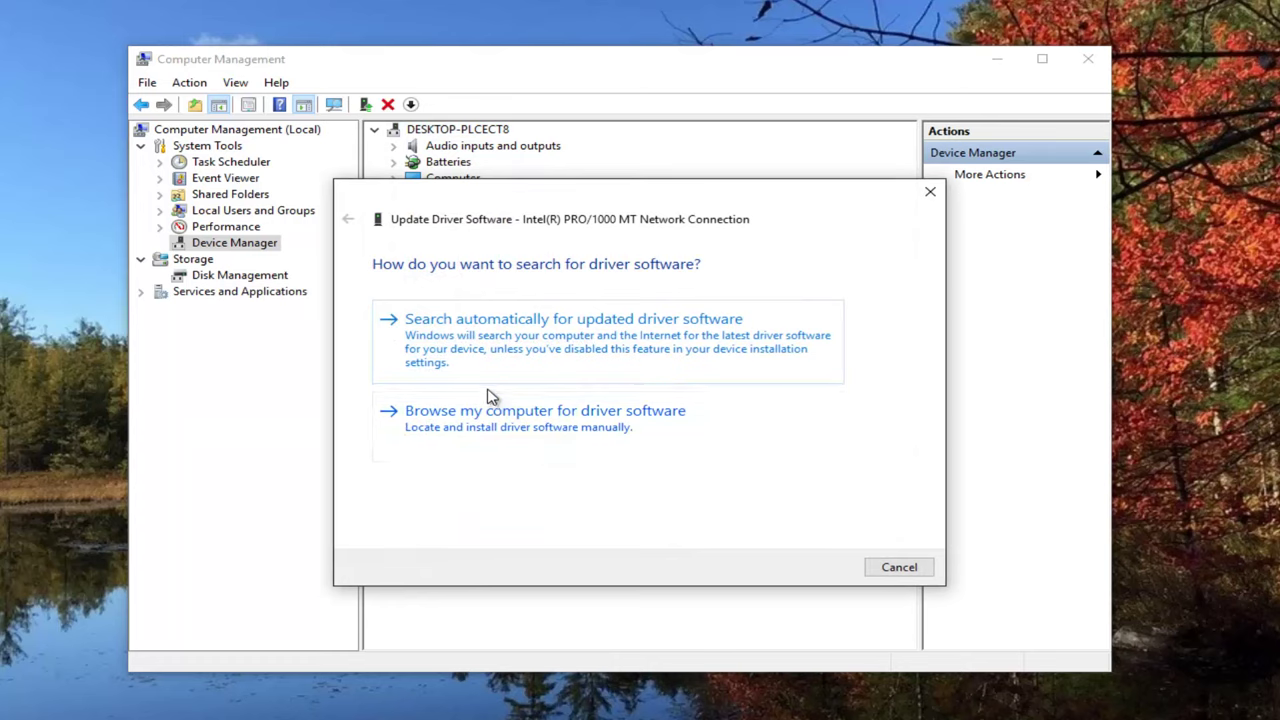
{"action": "left_click", "coordinate": [558, 432]}
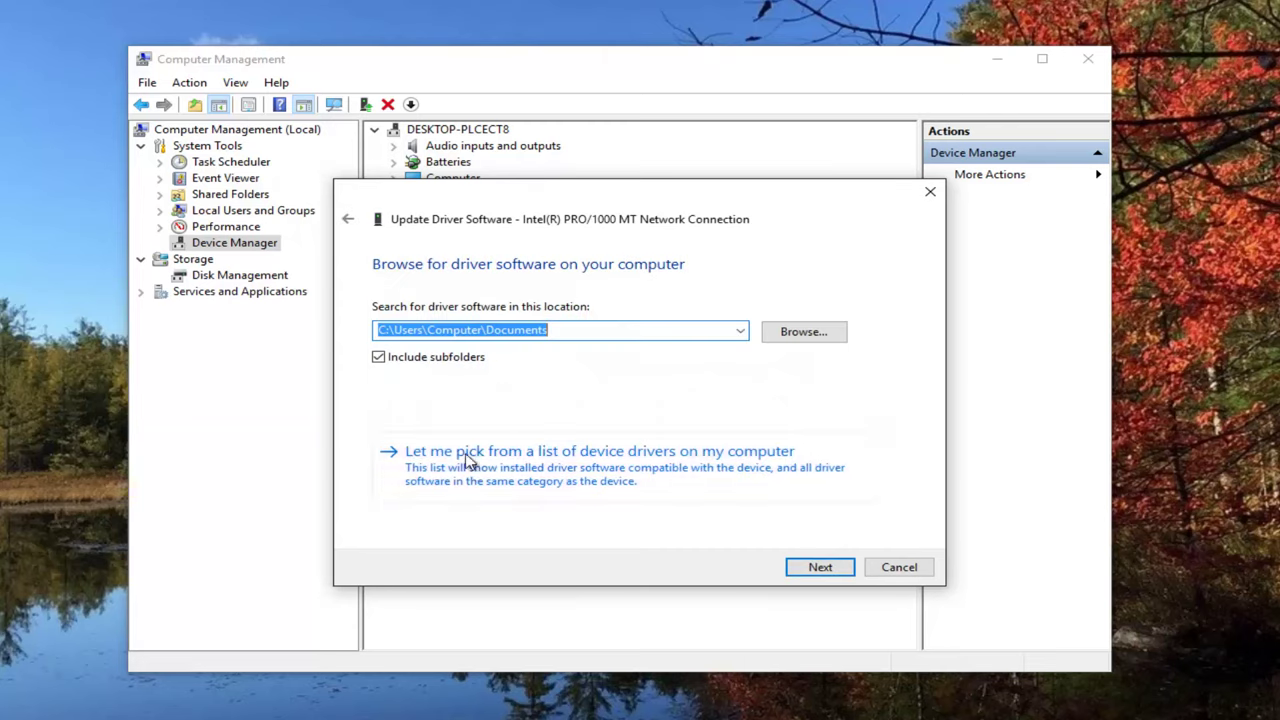
{"action": "left_click", "coordinate": [612, 465]}
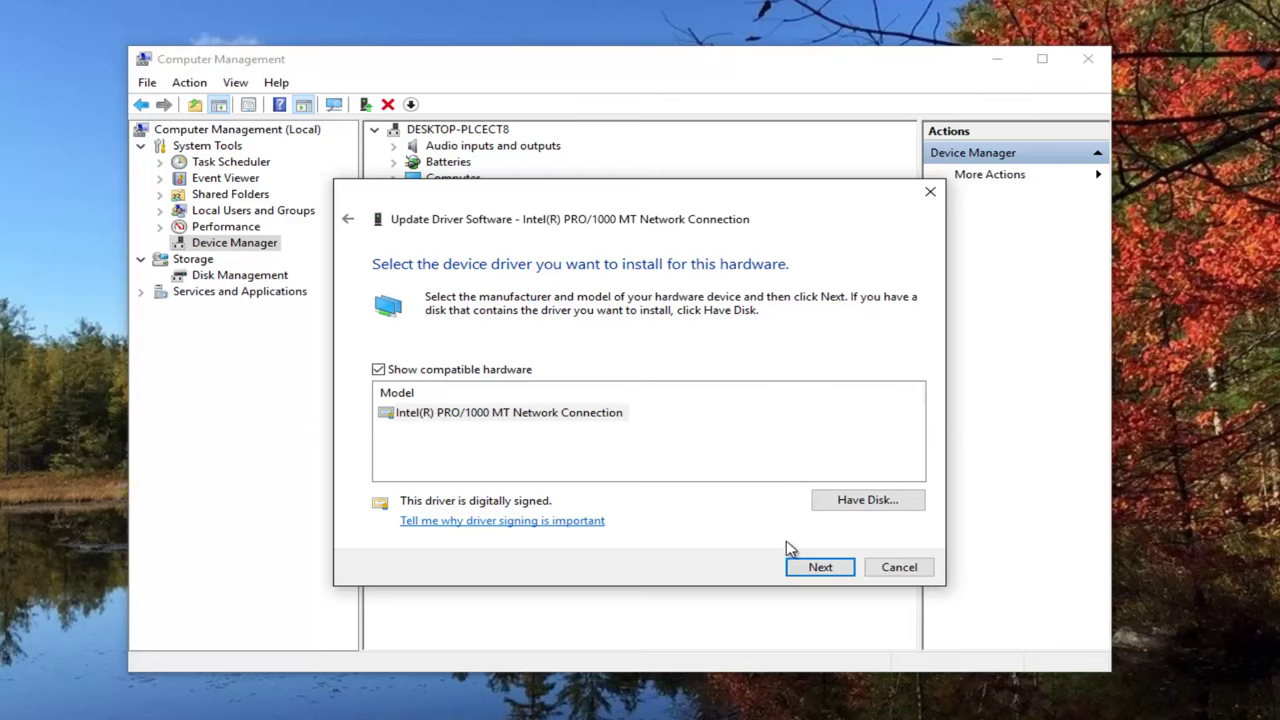
{"action": "left_click", "coordinate": [808, 567]}
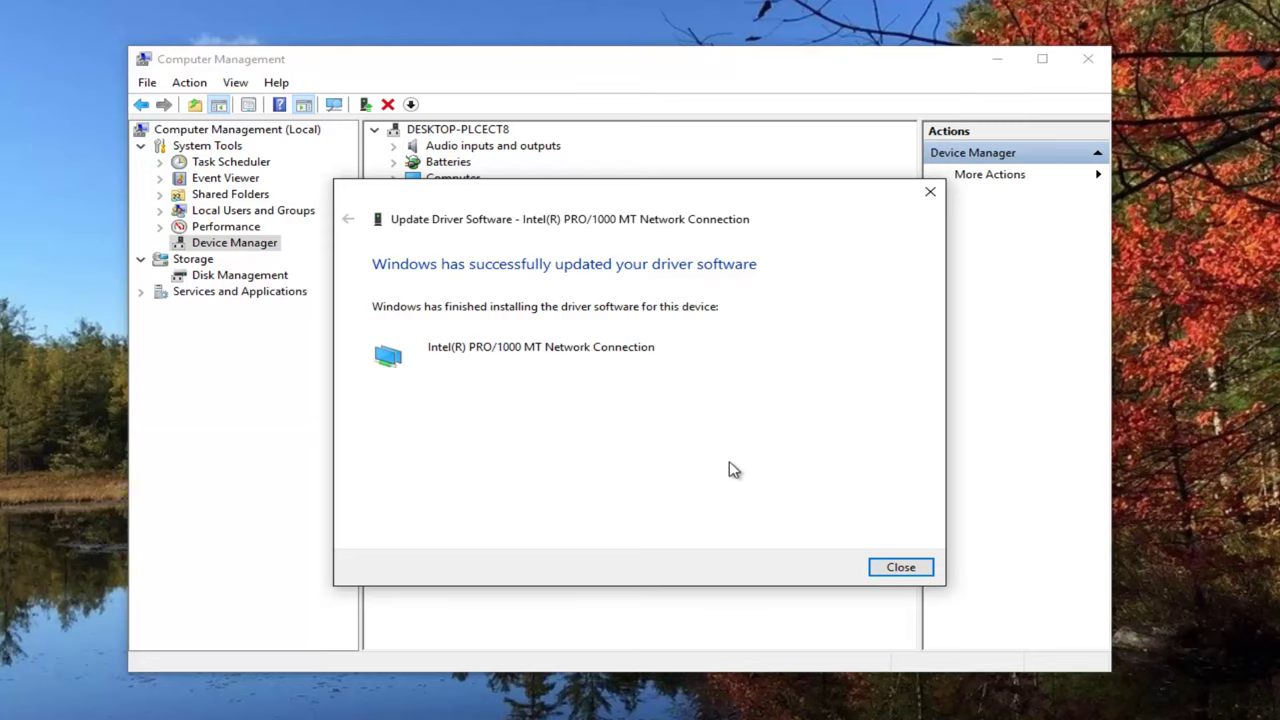
{"action": "left_click", "coordinate": [878, 566]}
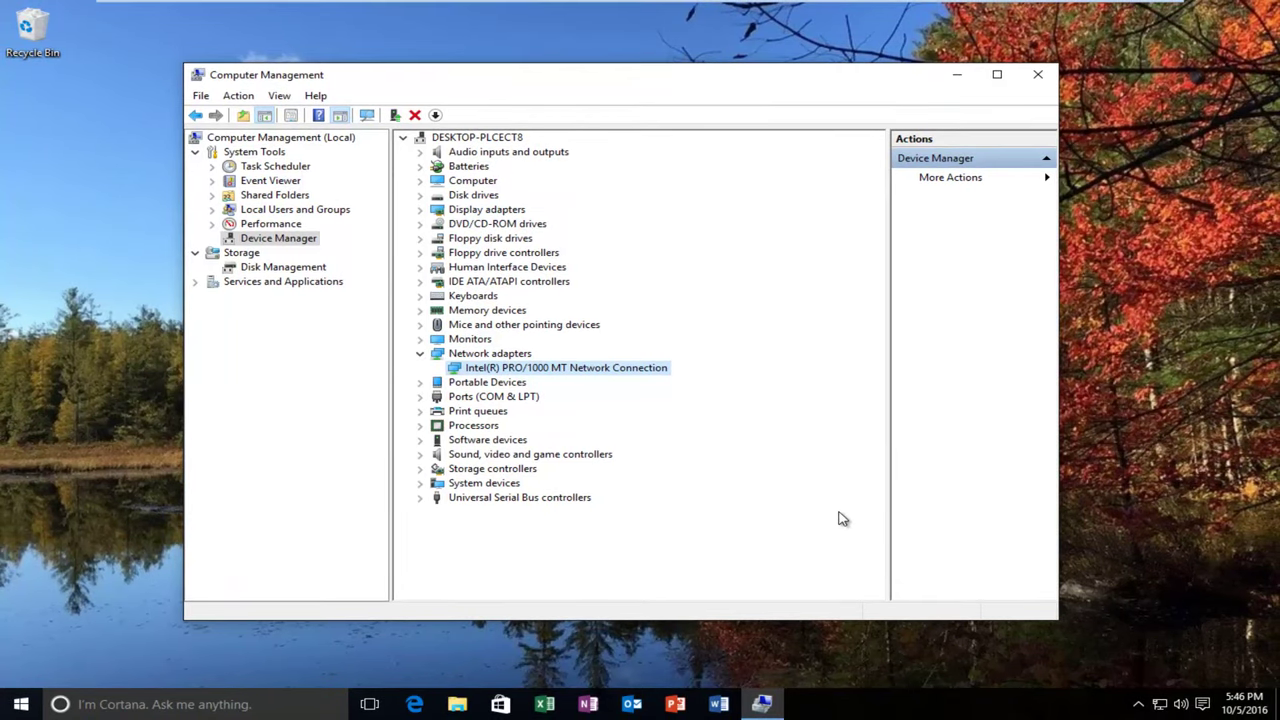
{"action": "left_click", "coordinate": [1037, 74]}
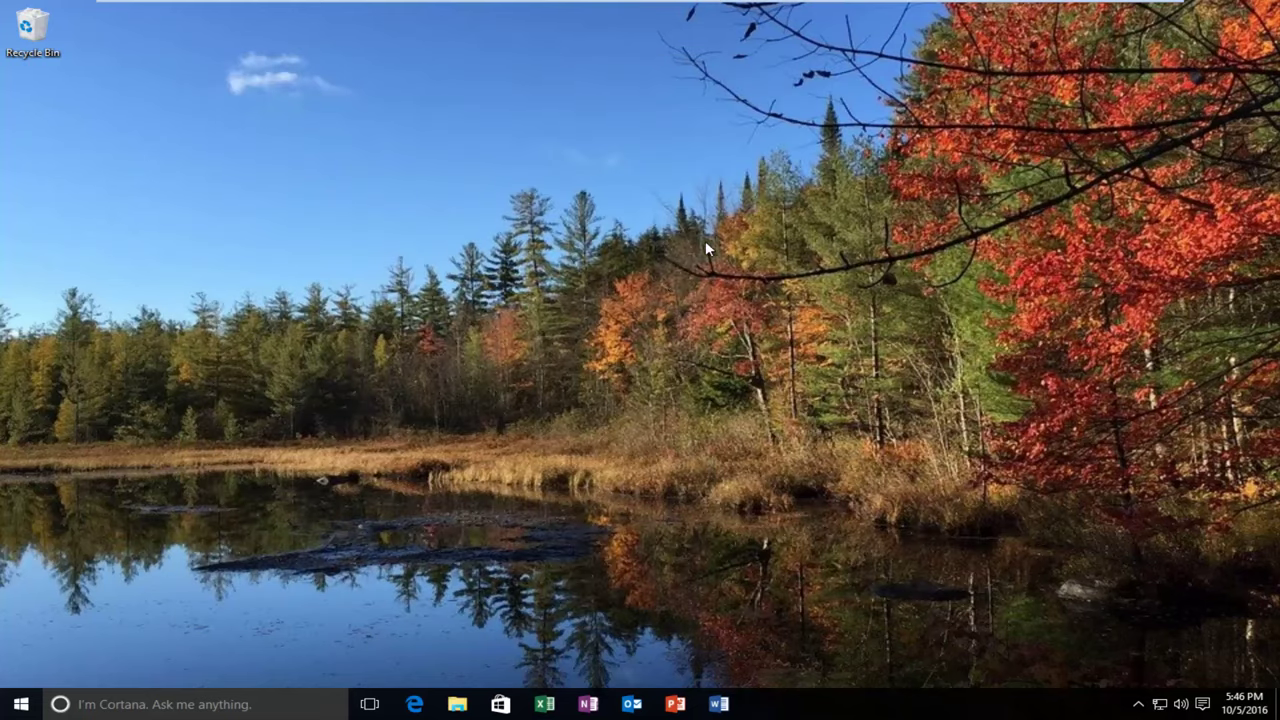